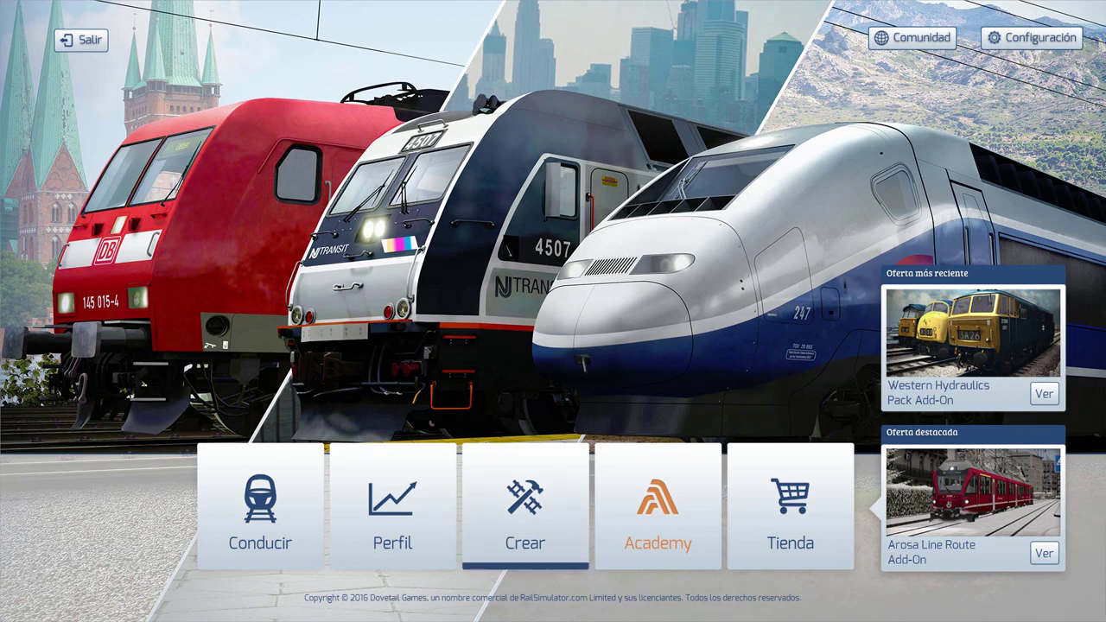
Open the Crear area and look over its route, scenario and publishing sections, ending on the list of routes.
left_click(525, 508)
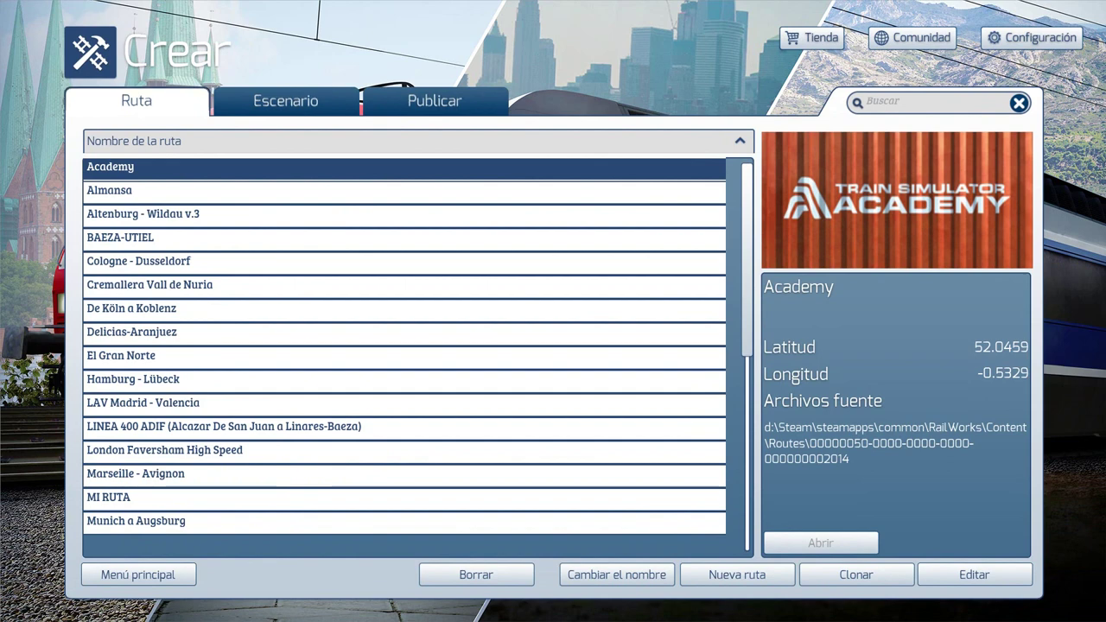
left_click(286, 101)
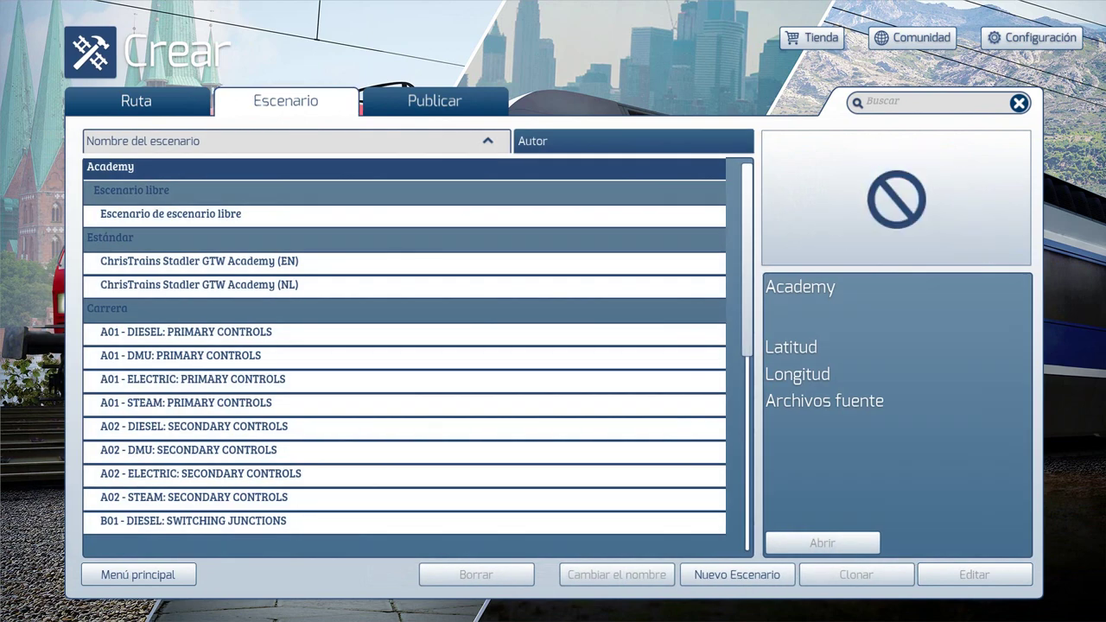
left_click(435, 101)
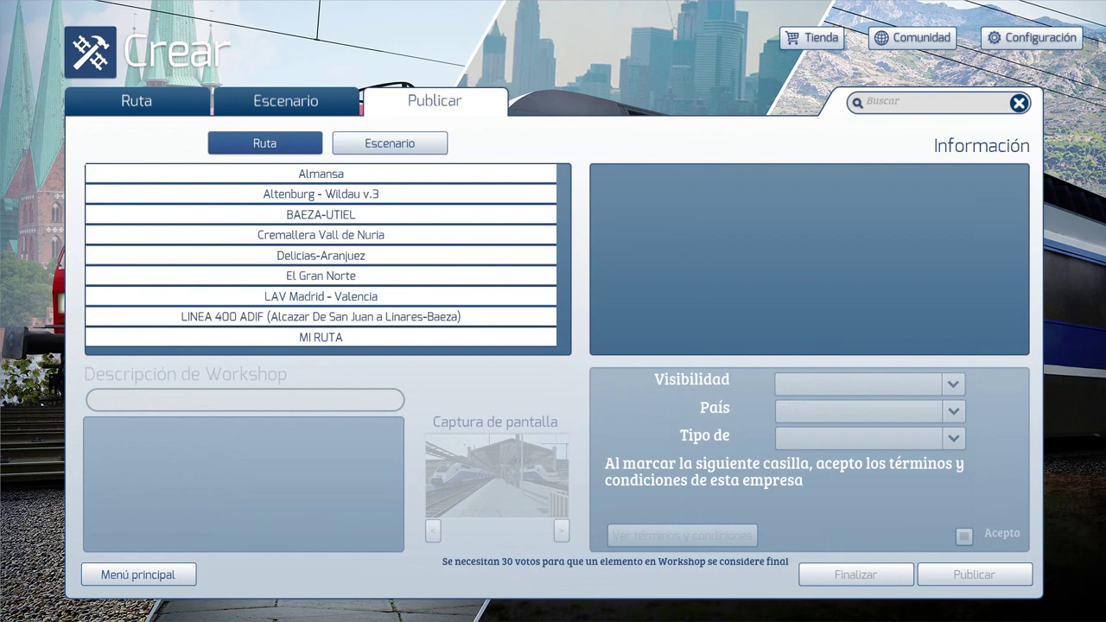
left_click(137, 101)
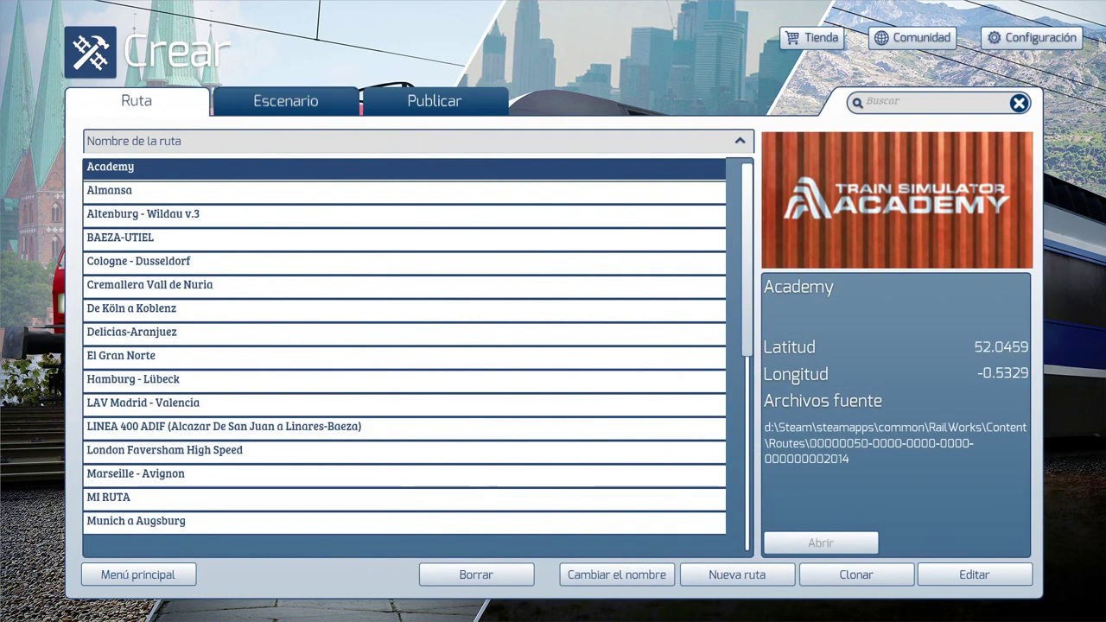
left_click(286, 101)
left_click(136, 101)
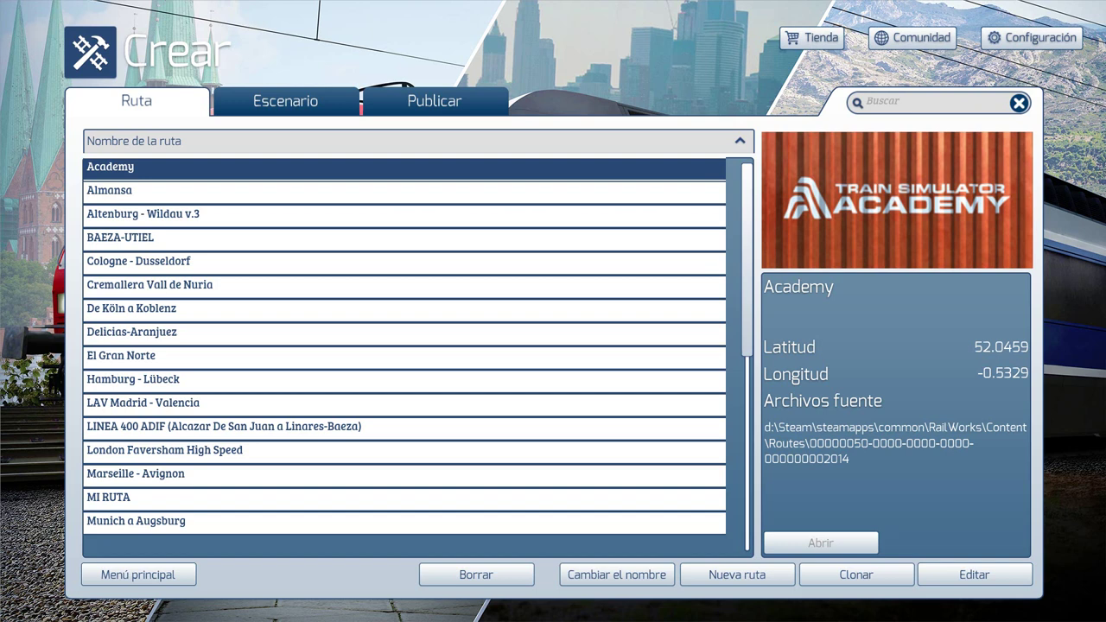
left_click(285, 101)
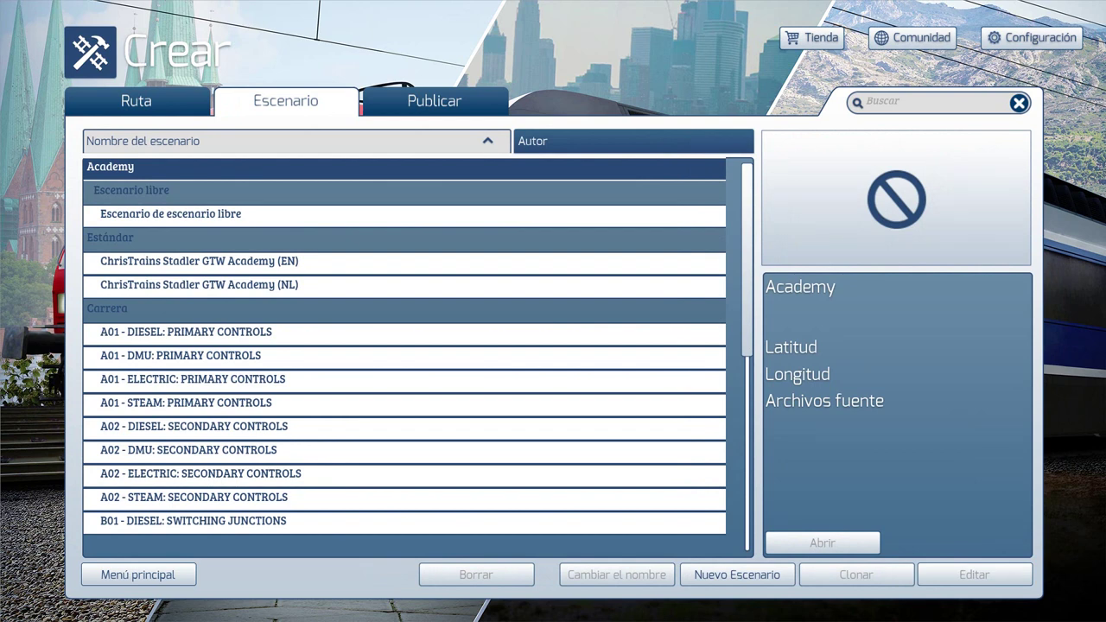
left_click(137, 101)
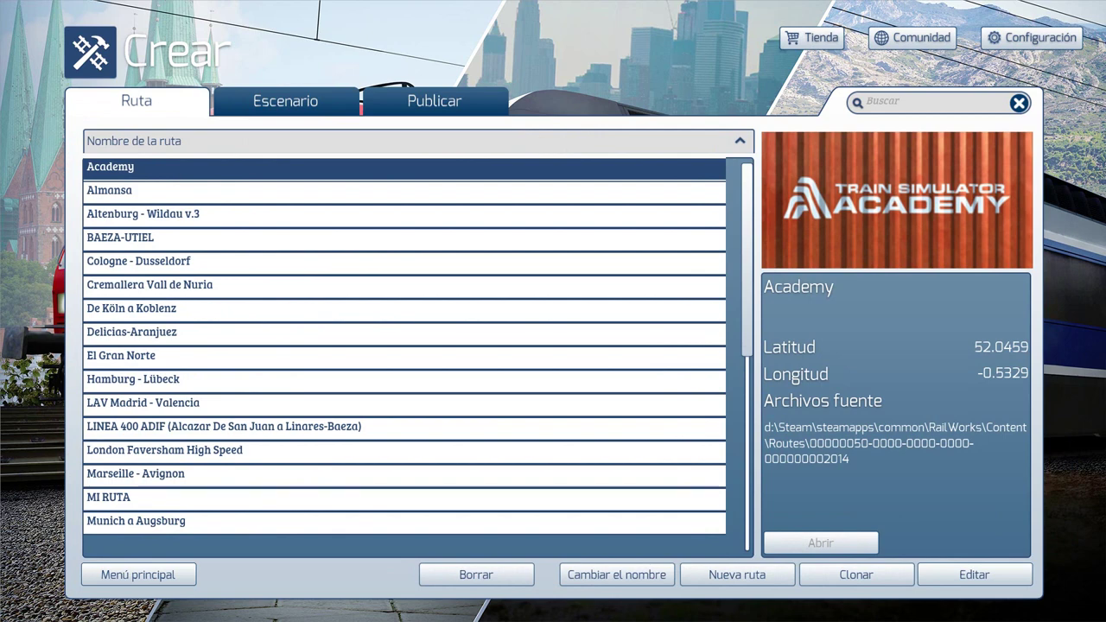
left_click(286, 101)
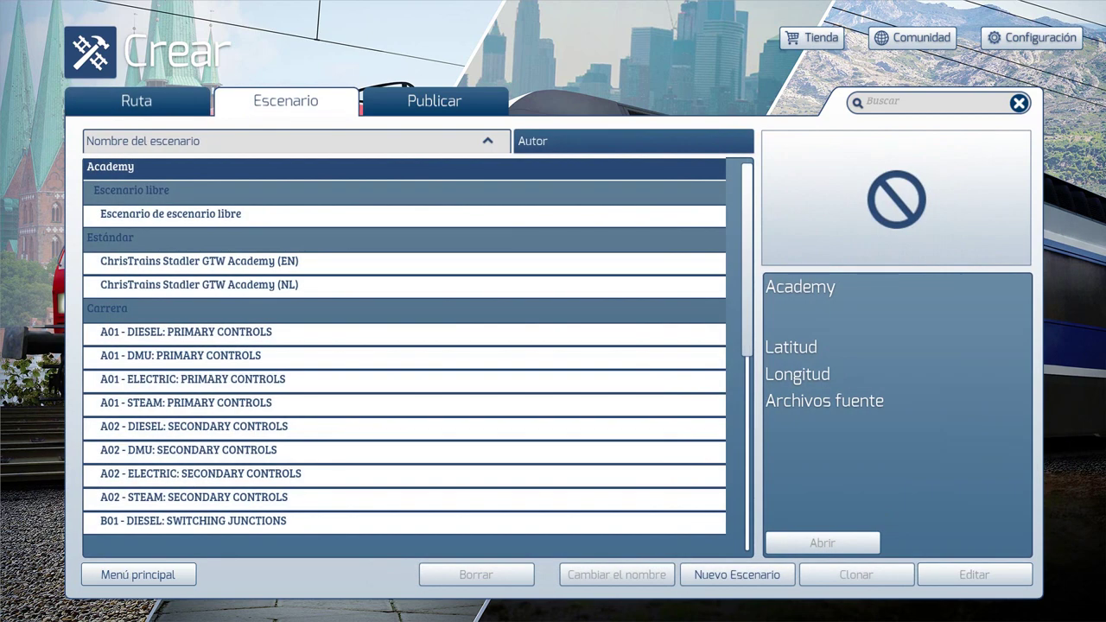
left_click(136, 101)
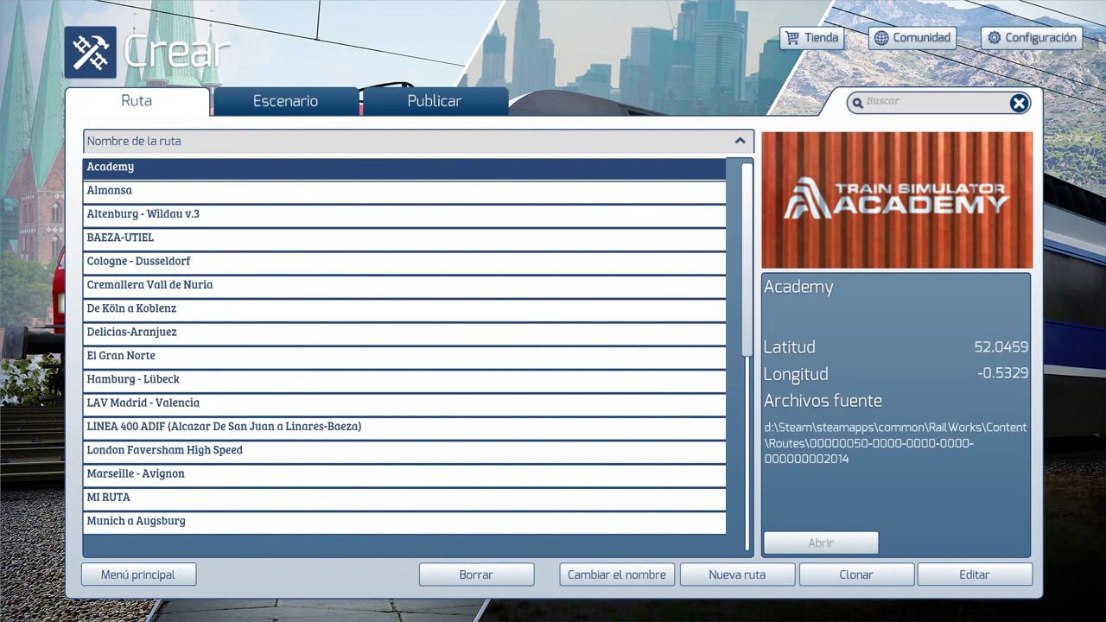
Examine the installed routes, including the details of Almansa, BAEZA-UTIEL, El Gran Norte and LAV Madrid - Valencia.
left_click(121, 191)
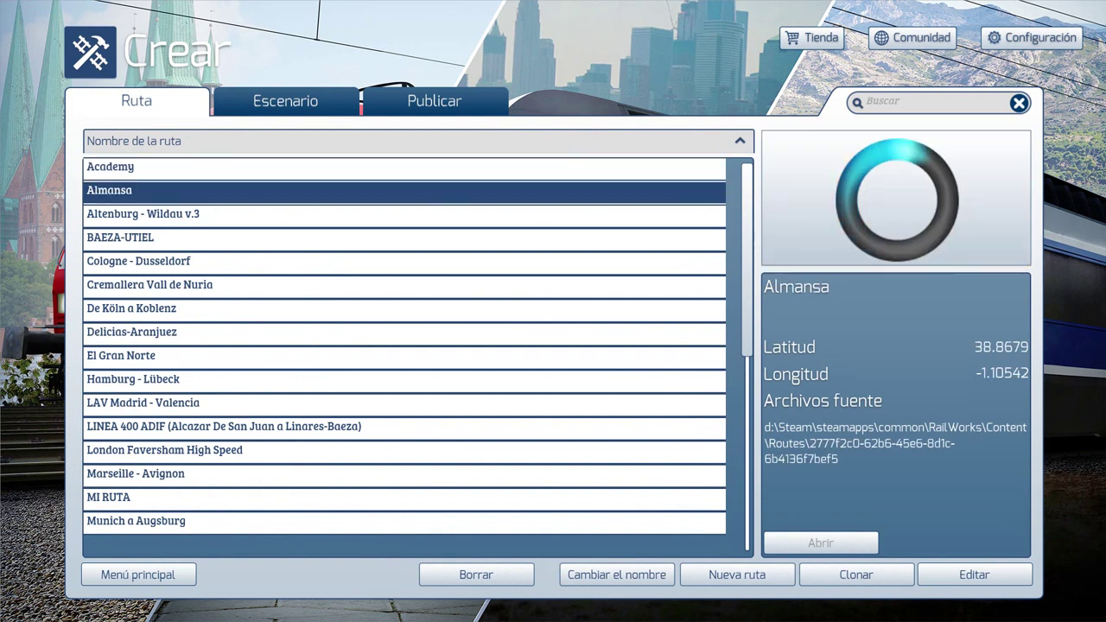
left_click(121, 238)
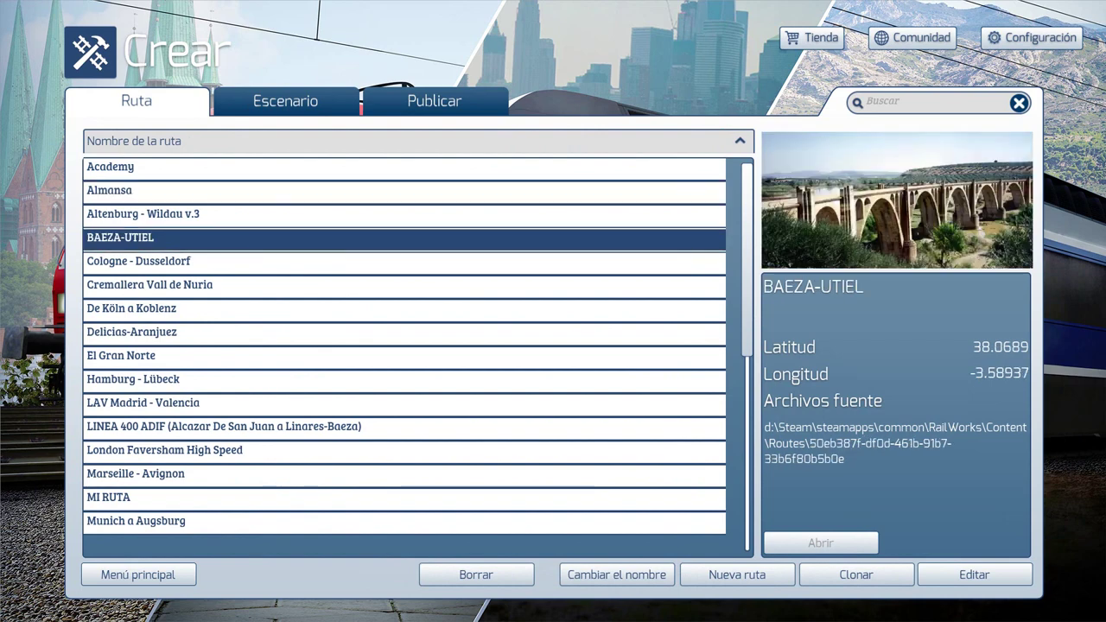
left_click(121, 356)
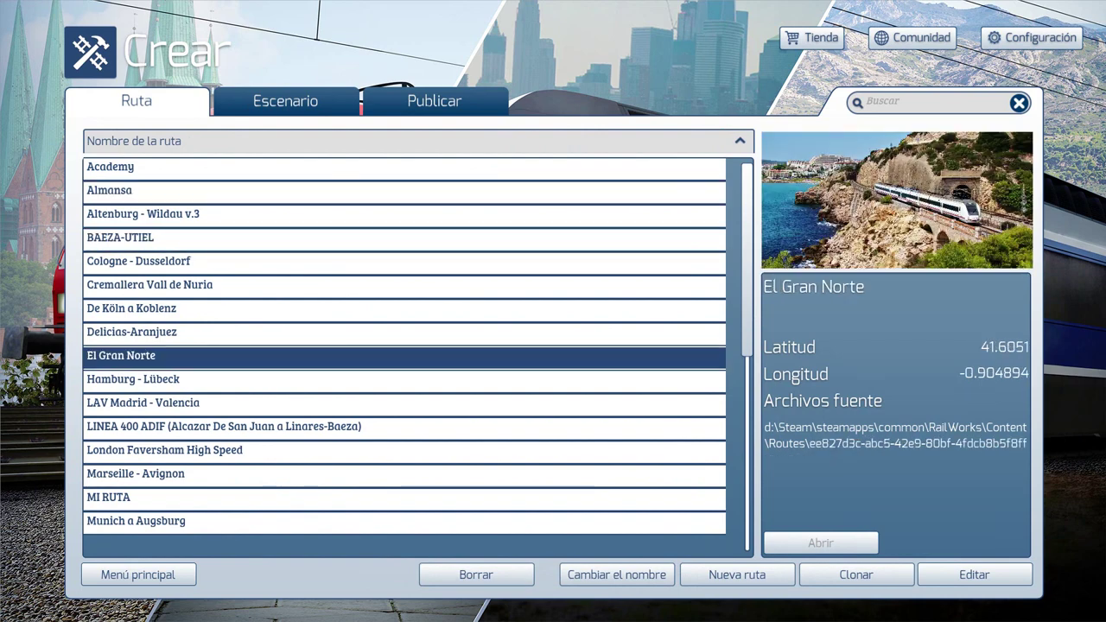
left_click(143, 404)
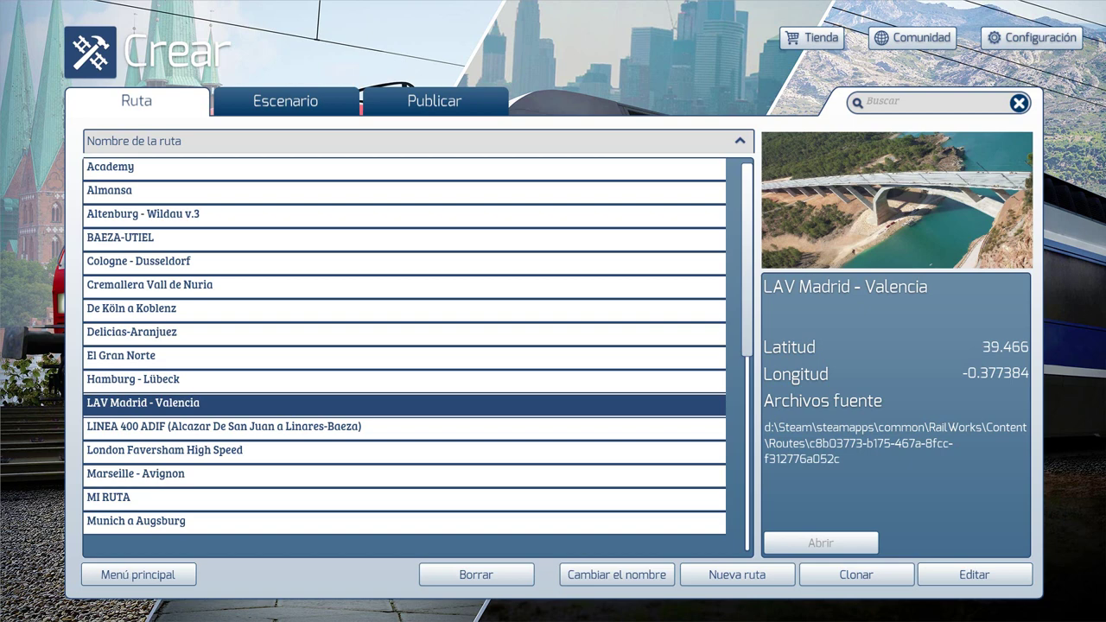
scroll(405, 346, "down", 5)
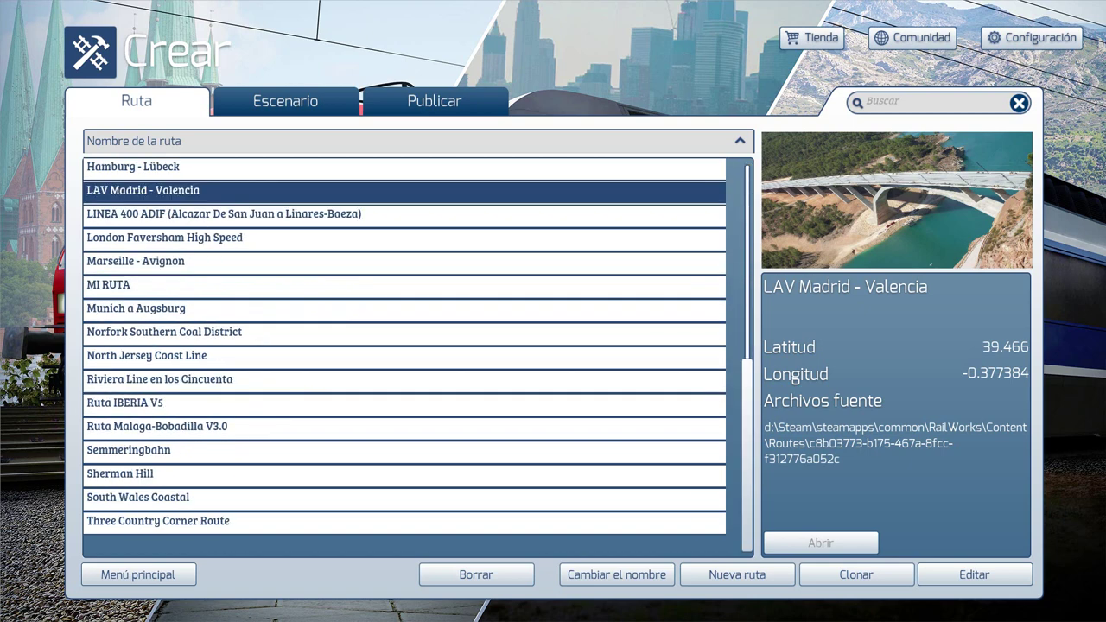
scroll(405, 346, "up", 5)
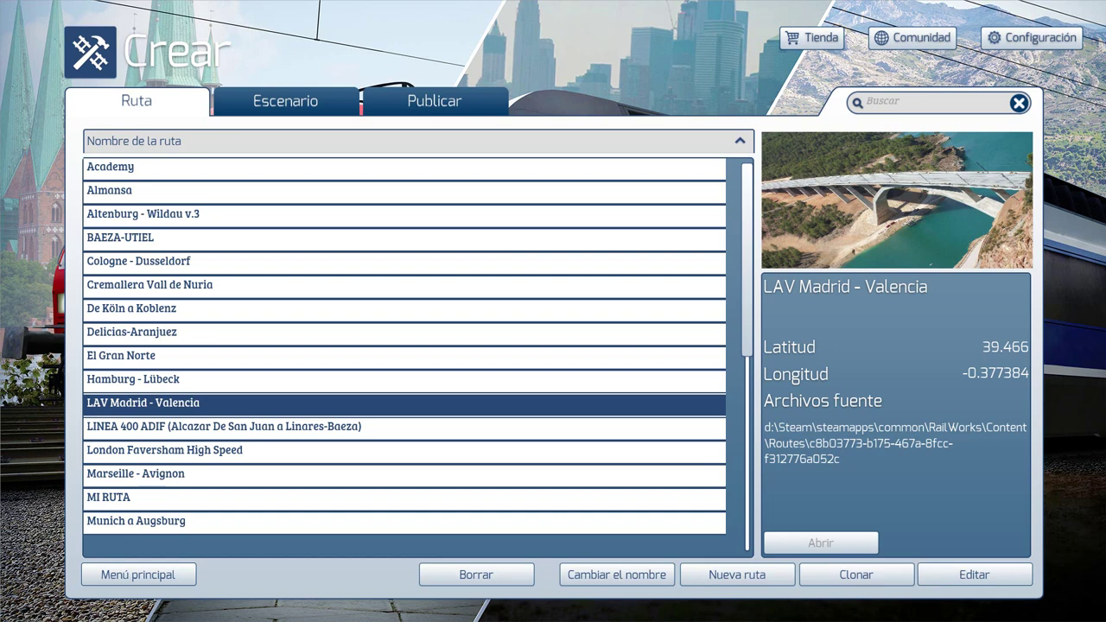
Start a new route and name it Prácticas.
left_click(737, 575)
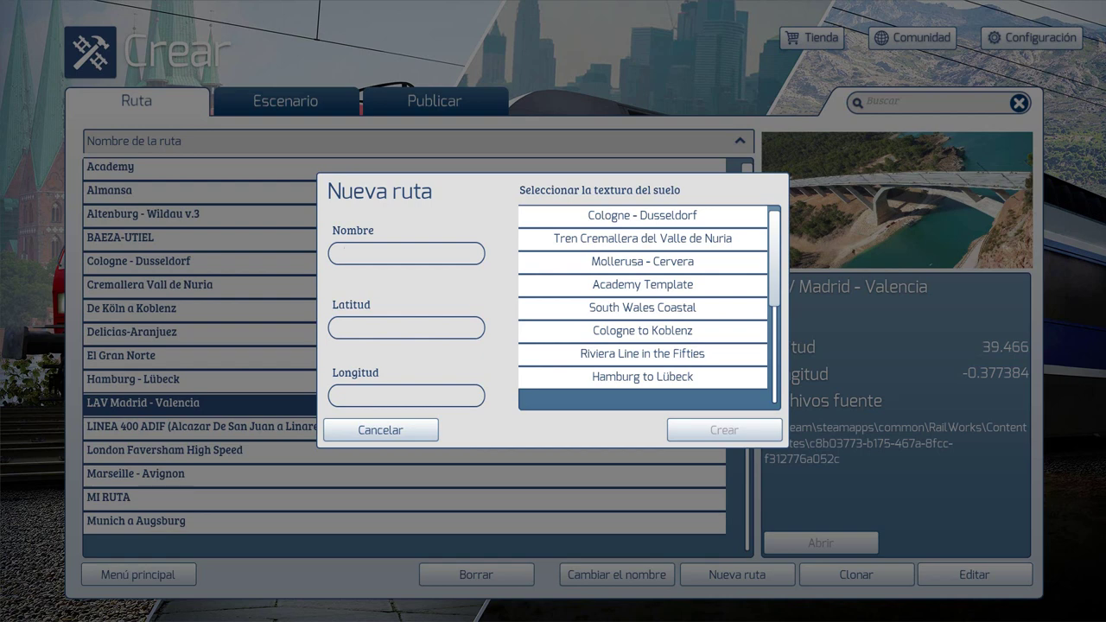
type("Prácticas")
Pick the Tren Cremallera del Valle de Nuria ground texture and correct the coordinates to latitude 42.300229 and longitude 2.166835.
left_click(643, 239)
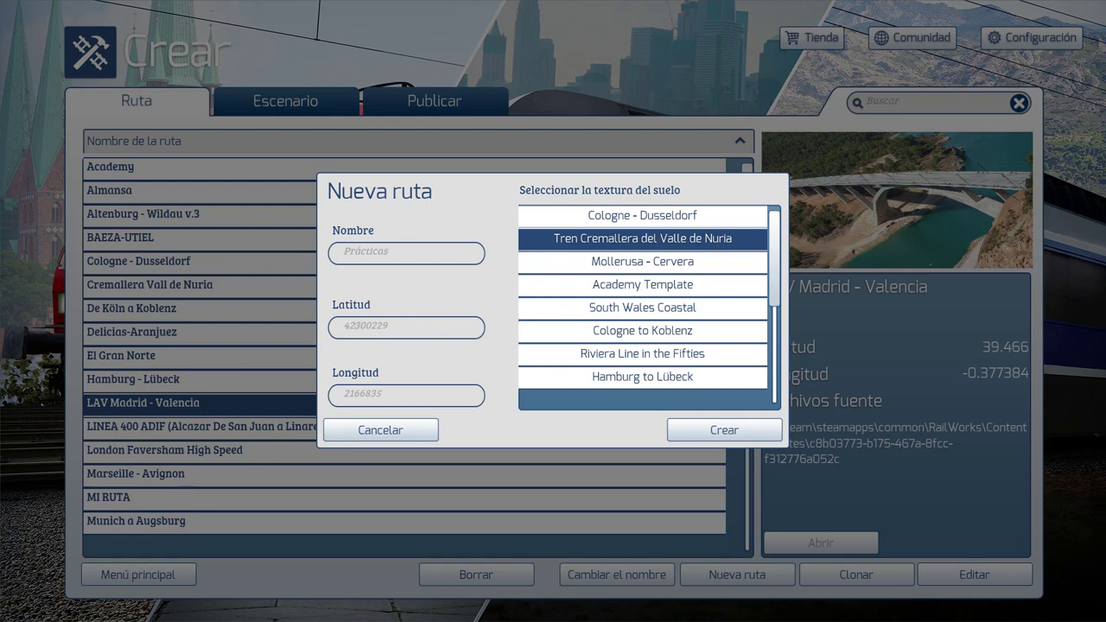
type(".")
left_click(350, 394)
type(".")
Try the Marseille - Avignon and Hagen Siegen ground textures and look through the remaining textures on offer.
scroll(643, 294, "down", 3)
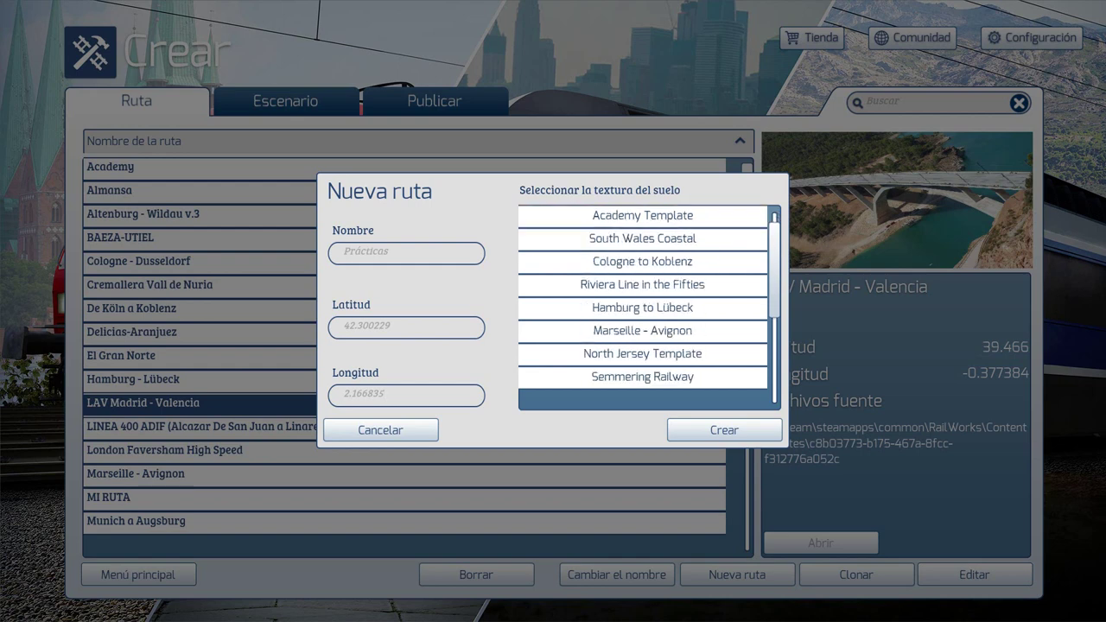
left_click(643, 331)
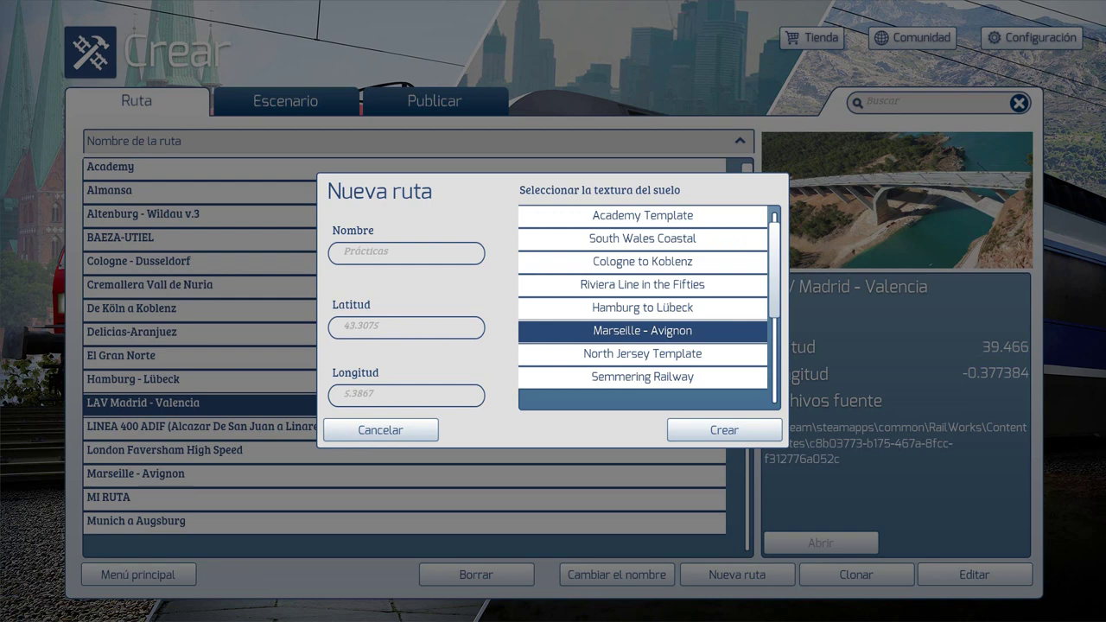
scroll(650, 297, "down", 3)
scroll(650, 297, "down", 3)
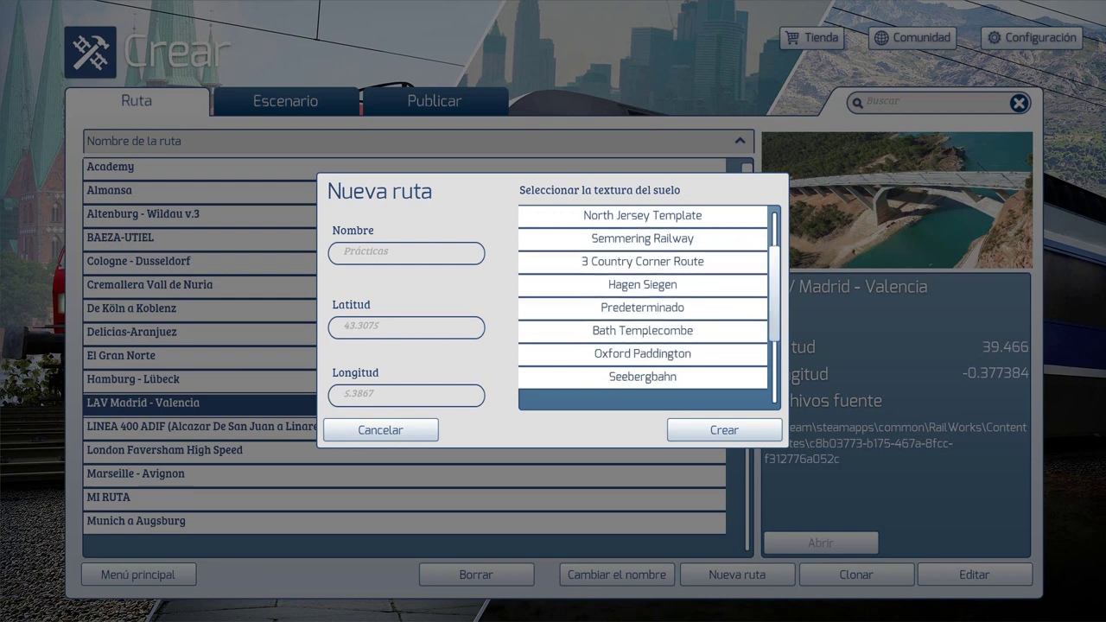
left_click(643, 285)
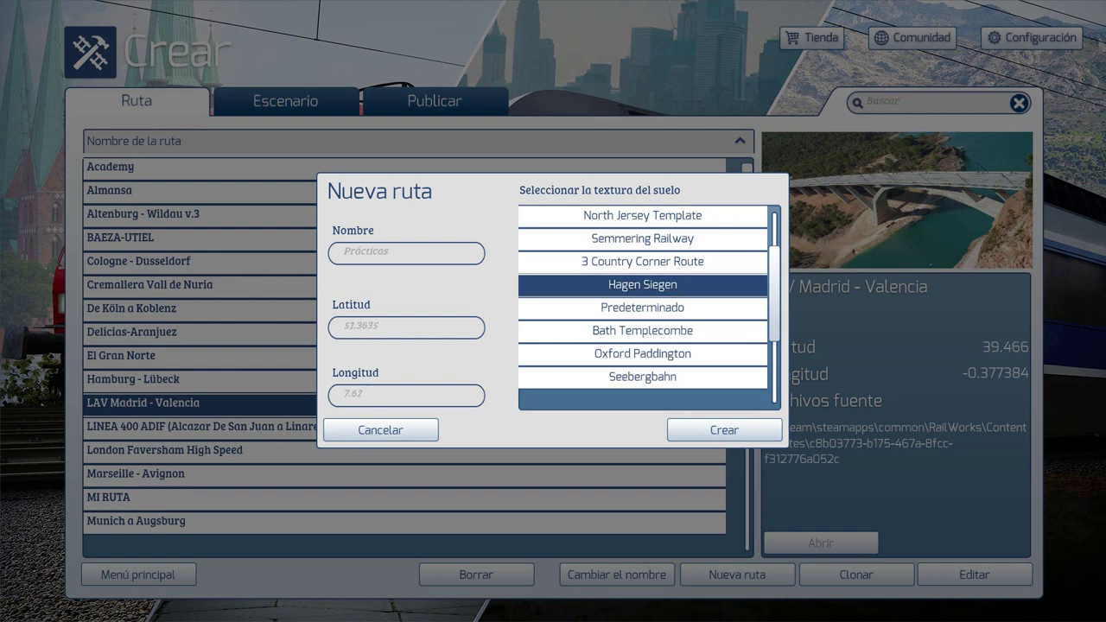
scroll(644, 296, "up", 3)
scroll(643, 295, "down", 10)
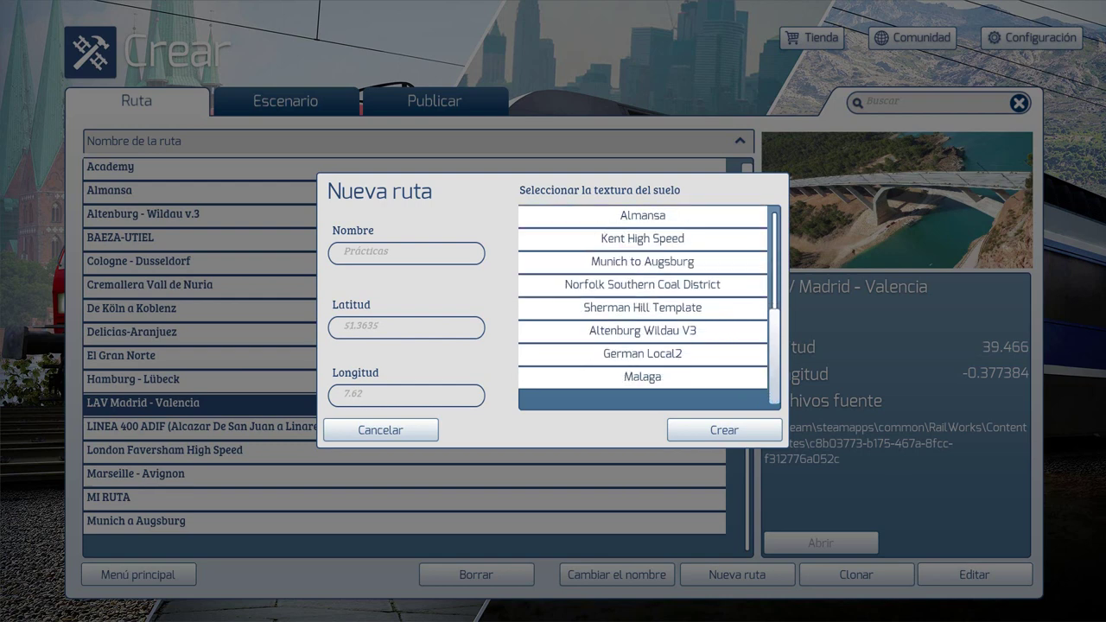
scroll(643, 296, "up", 9)
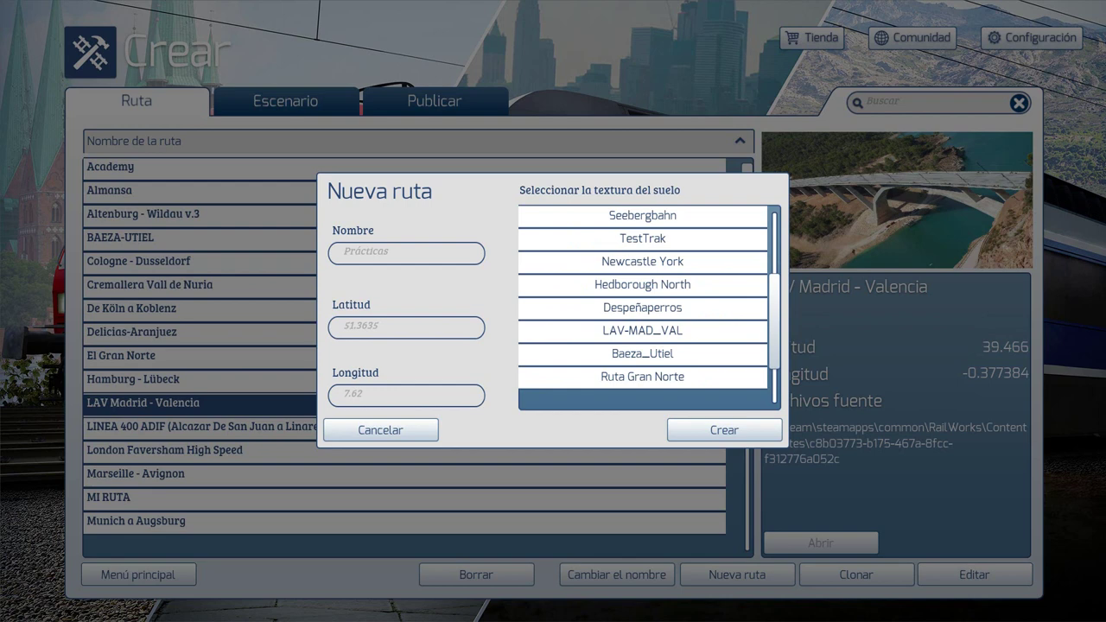
scroll(643, 308, "up", 7)
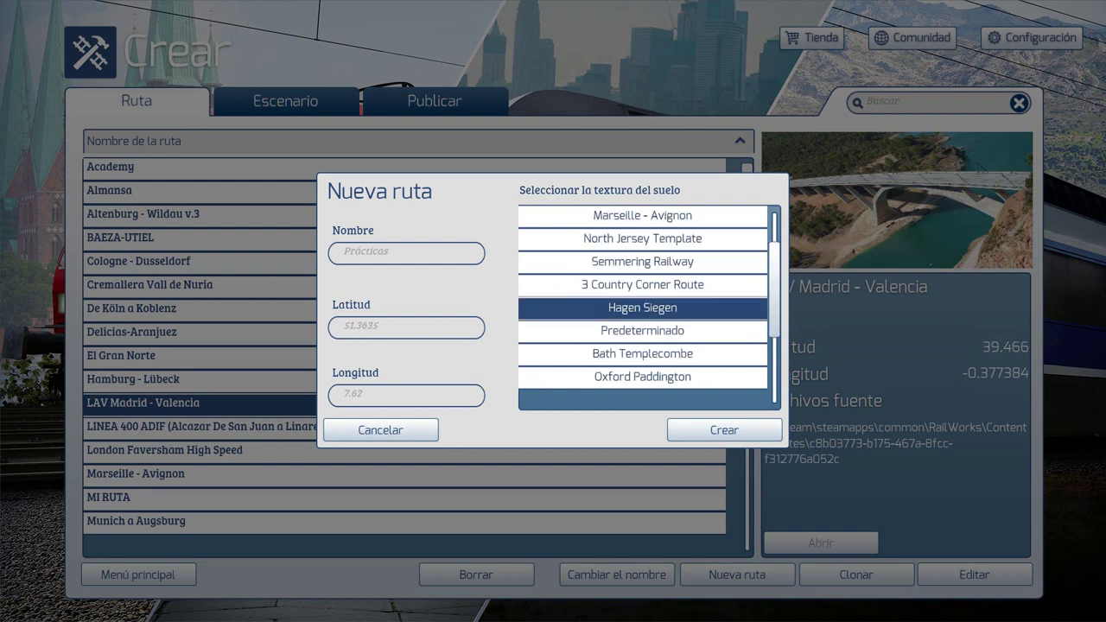
Select the North Jersey Template ground texture and set both latitude and longitude to 0.
left_click(643, 240)
left_click(380, 327)
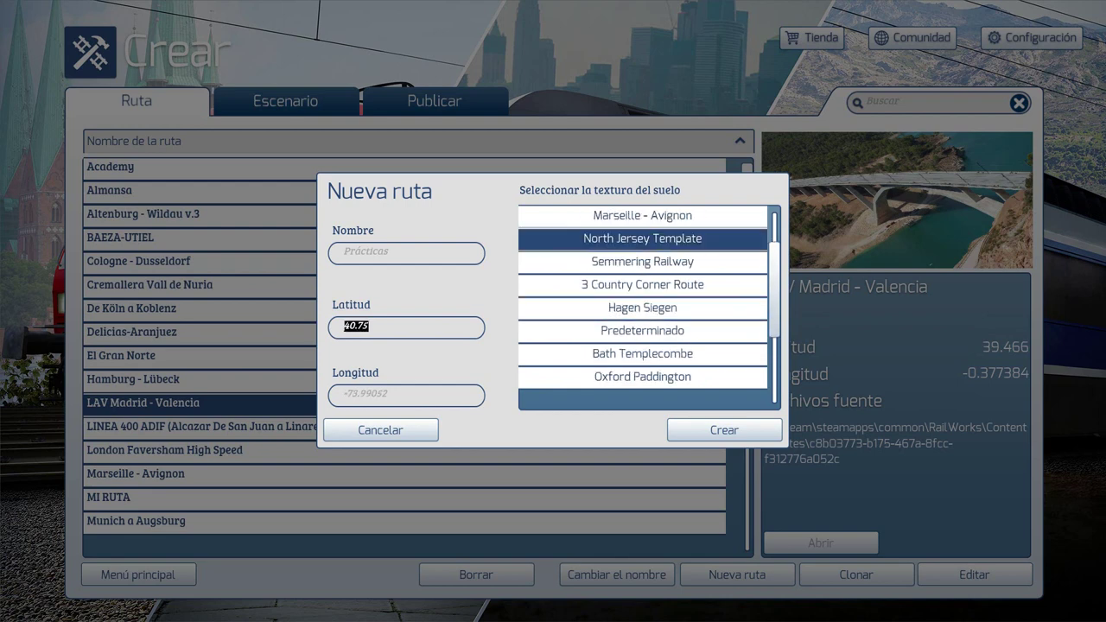
type("0")
left_click(381, 396)
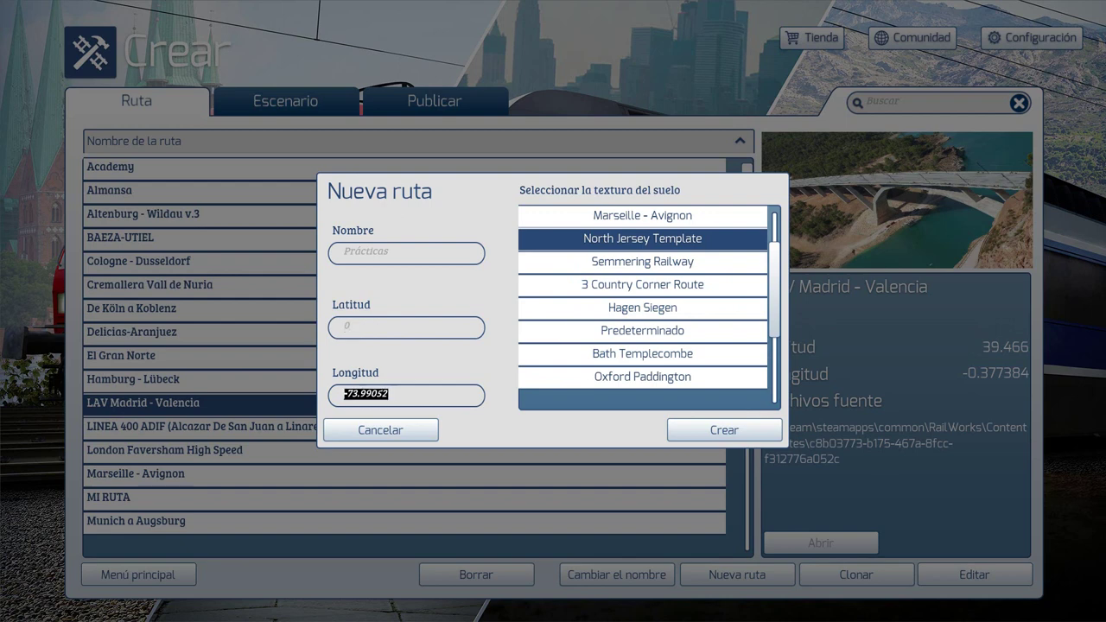
type("0")
Choose the Predeterminado ground texture for the new route and create it.
scroll(643, 285, "down", 2)
left_click(643, 285)
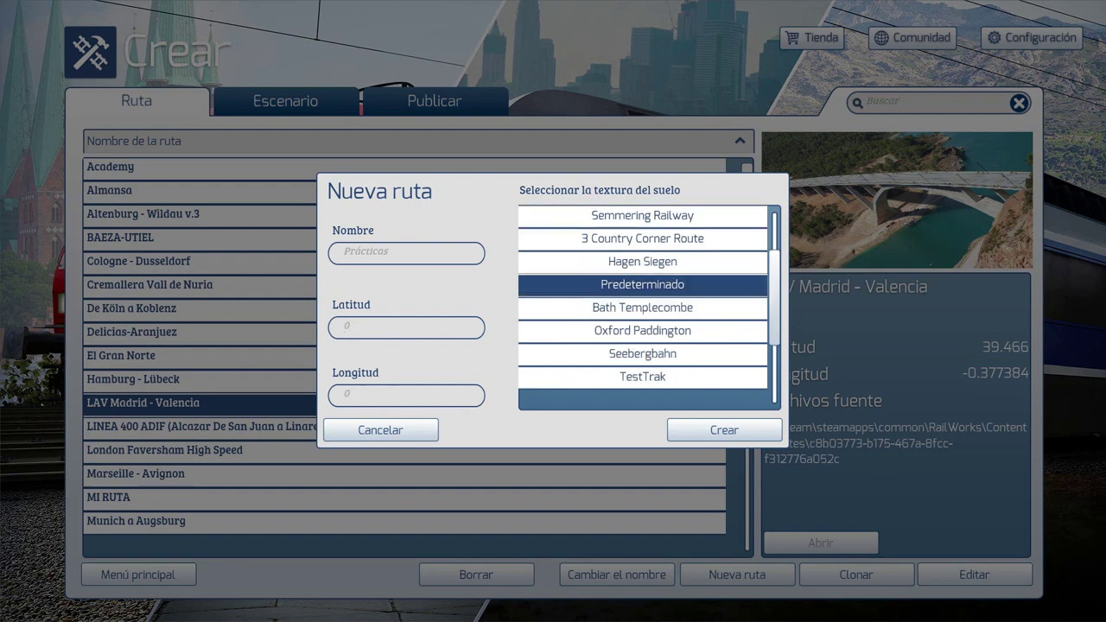
left_click(643, 262)
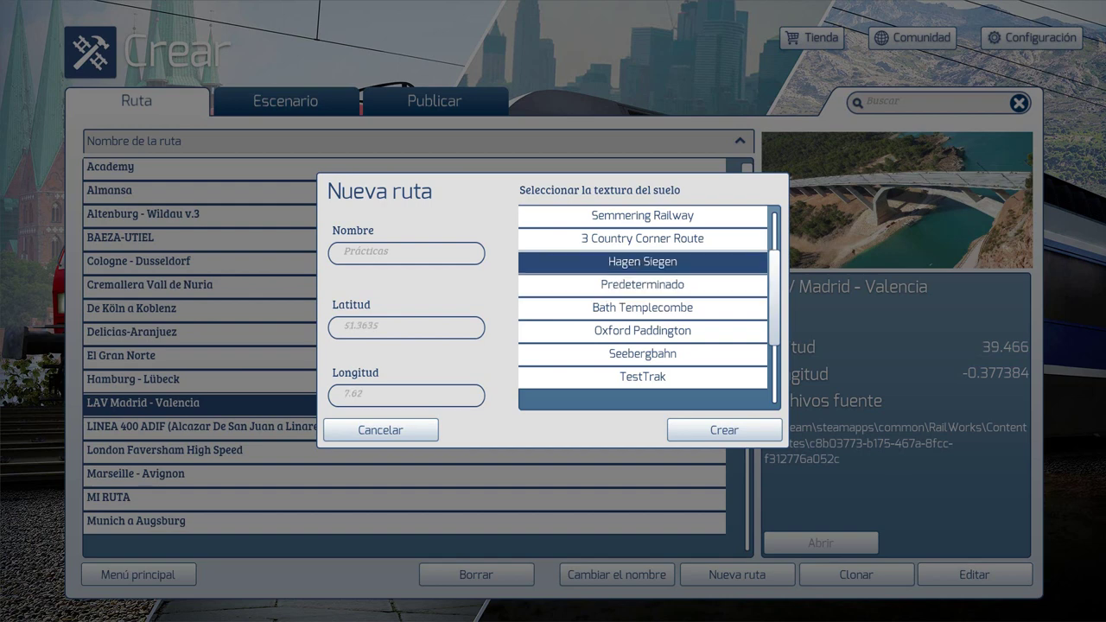
left_click(643, 286)
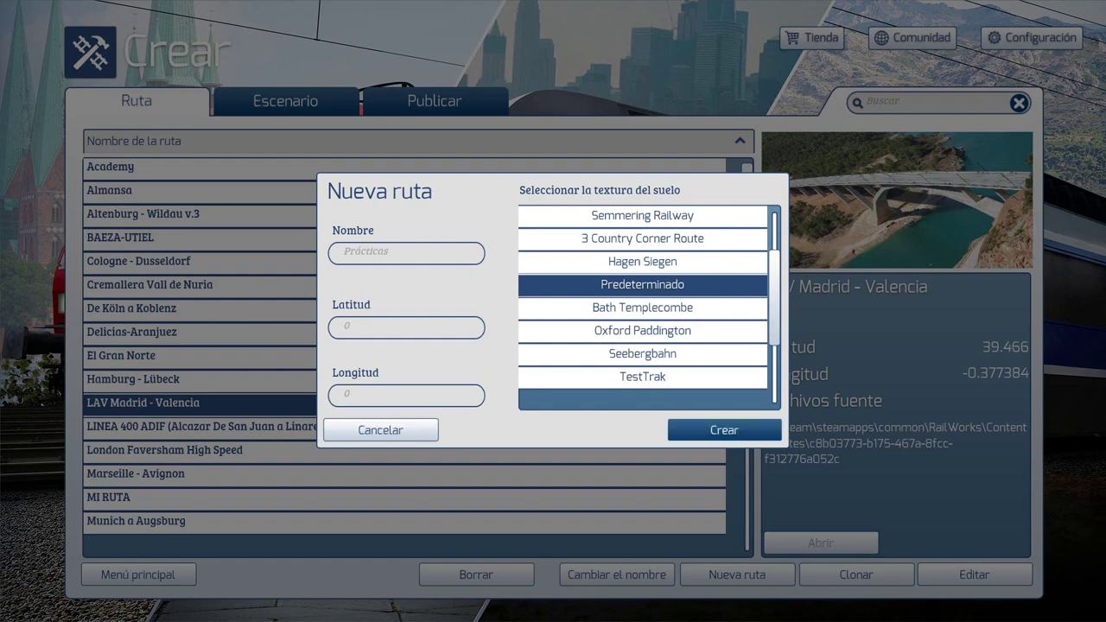
left_click(724, 430)
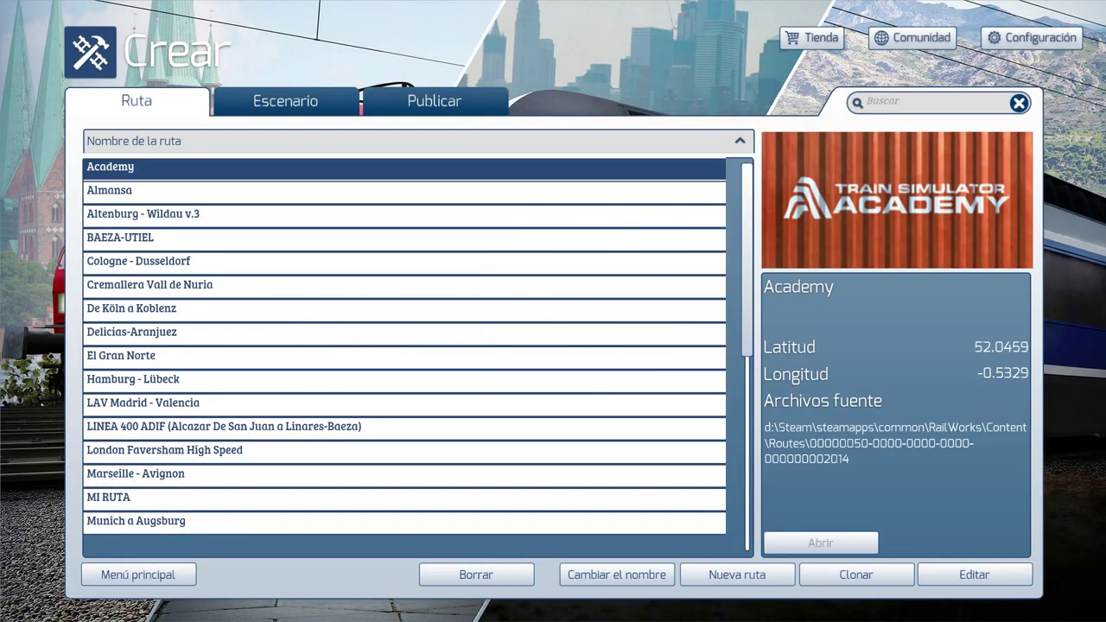
Rename the newly created route to Practicas, replacing the garbled accented letter with a plain a.
scroll(405, 346, "down", 5)
left_click(404, 357)
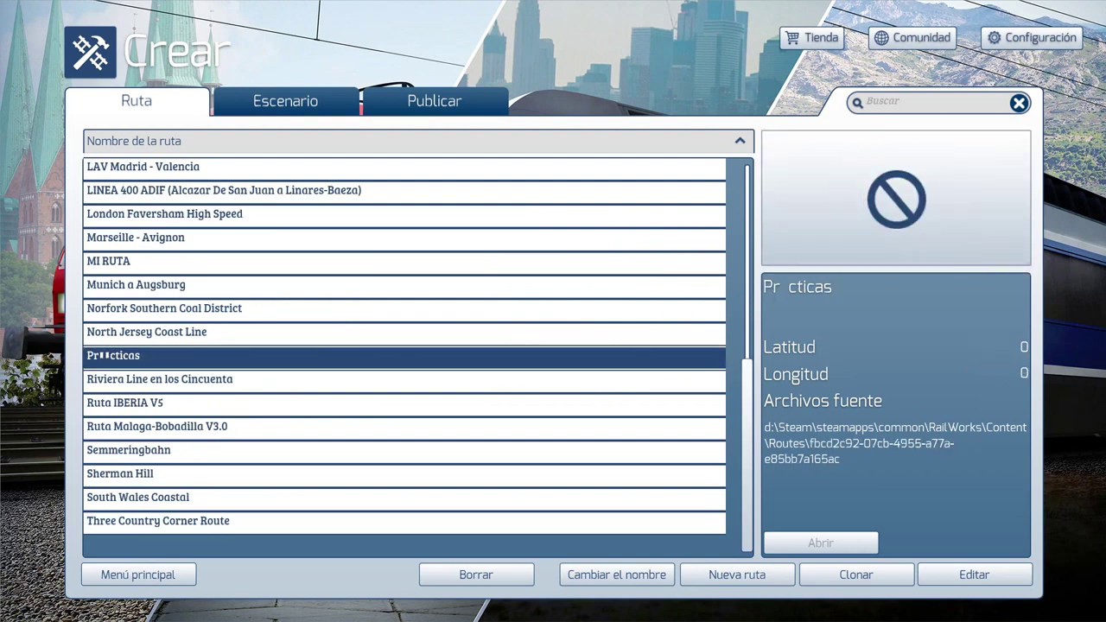
left_click(617, 575)
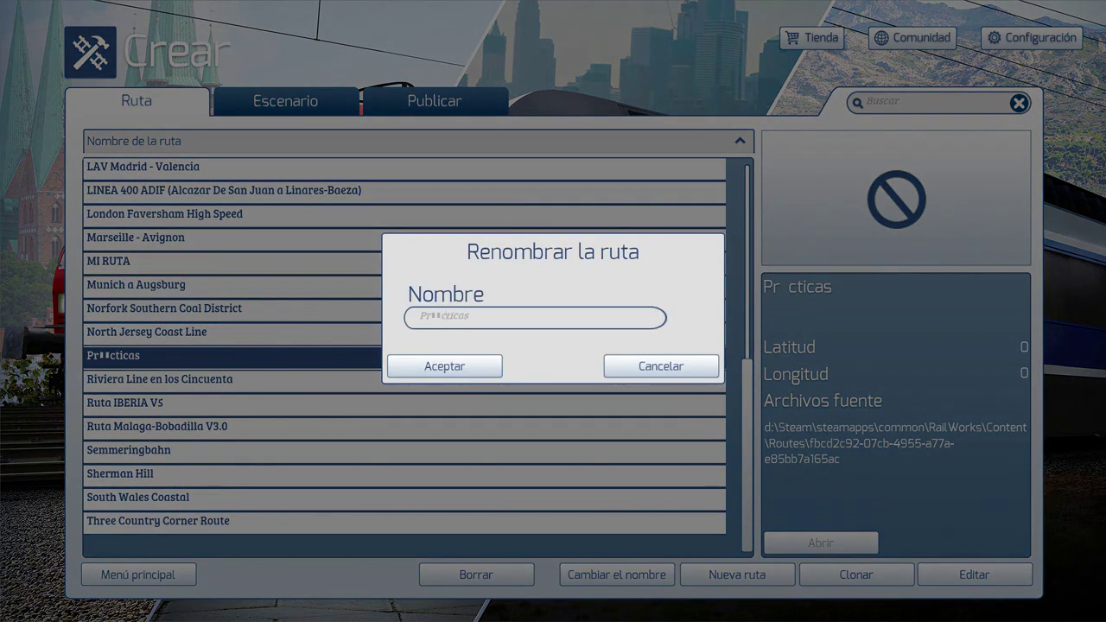
key("BackSpace")
key("BackSpace")
type("a")
key("Return")
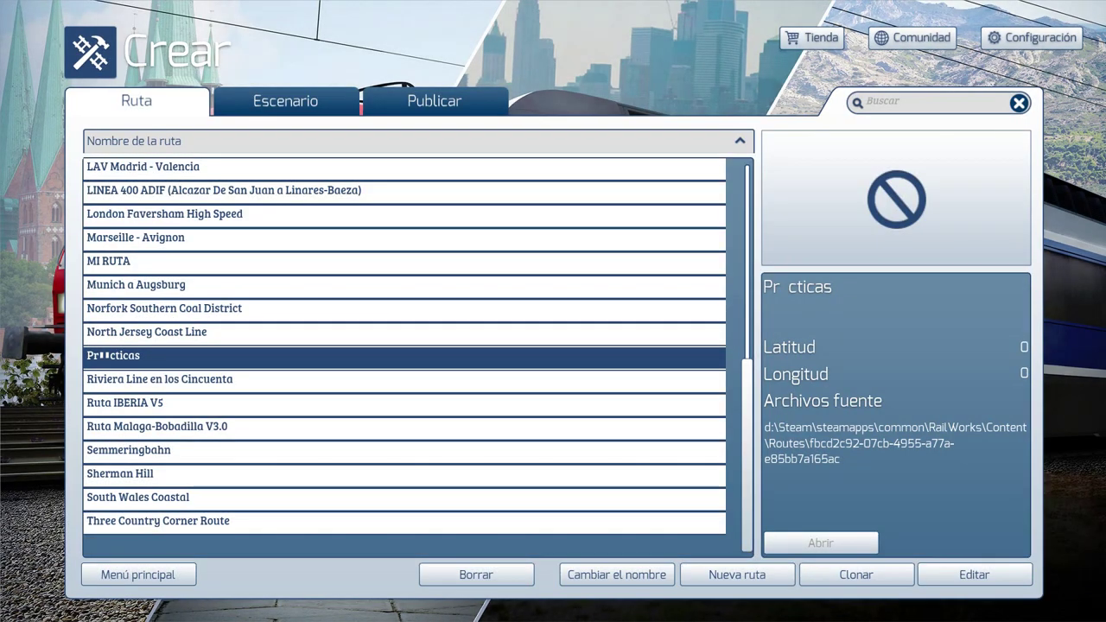
Reload the list of routes by way of the main menu and locate the Practicas route in it.
left_click(260, 333)
left_click(260, 380)
left_click(138, 575)
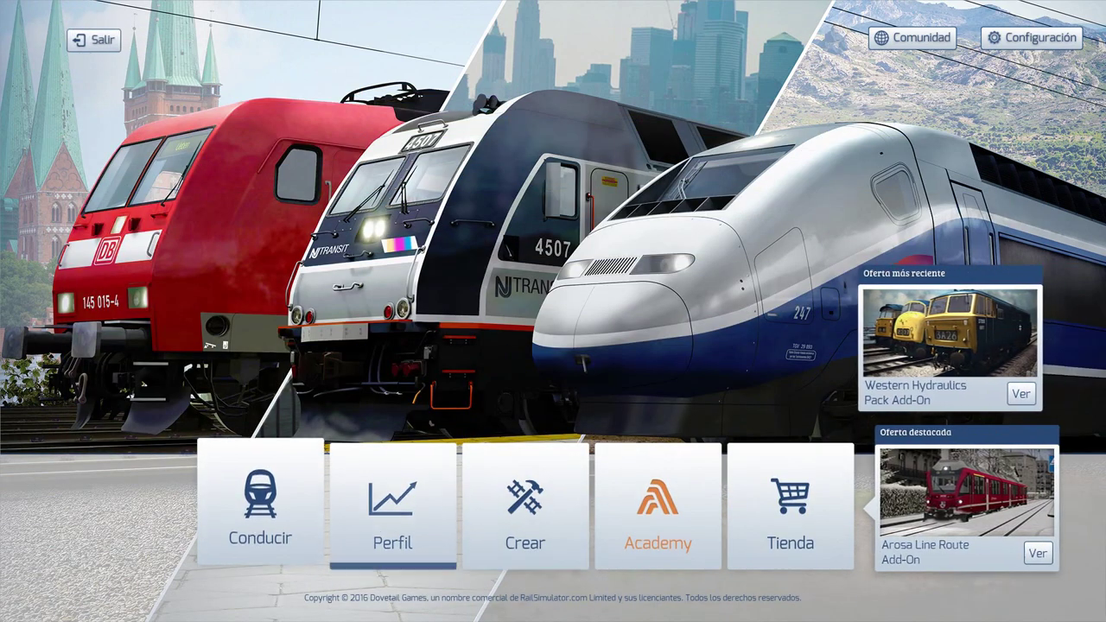
left_click(526, 510)
scroll(404, 354, "down", 5)
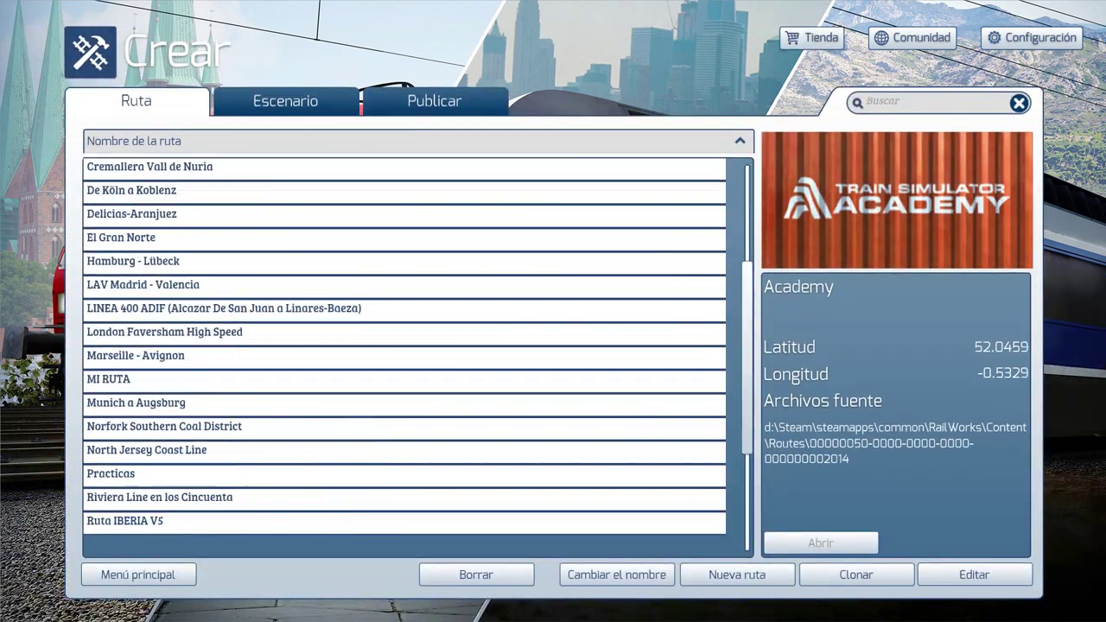
Open the Practicas route for editing from the list of routes.
scroll(404, 426, "down", 2)
left_click(259, 427)
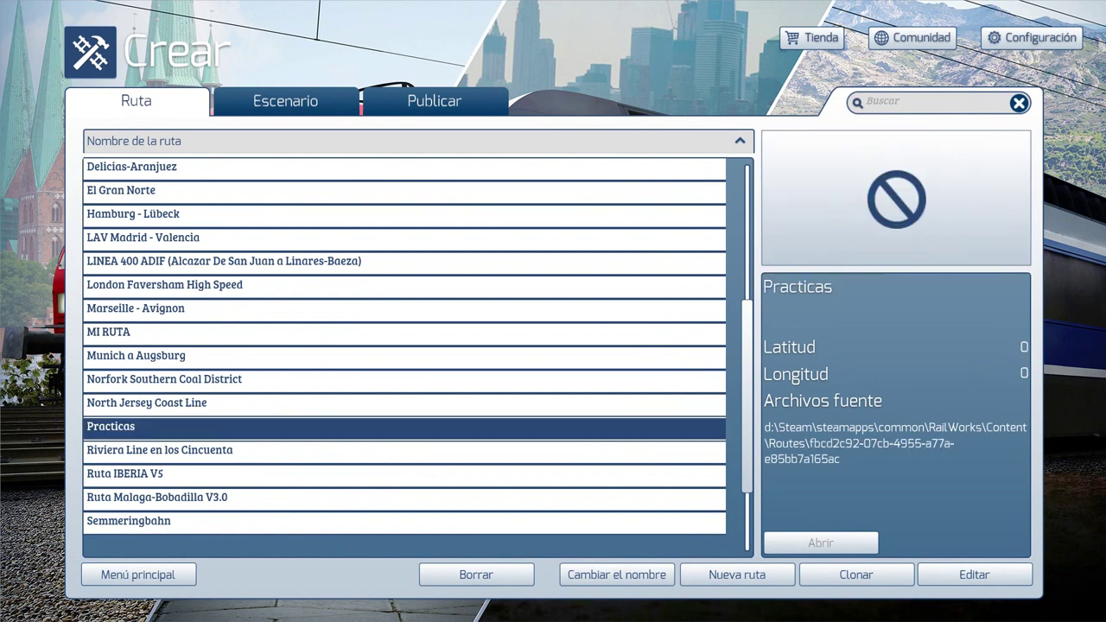
left_click(975, 576)
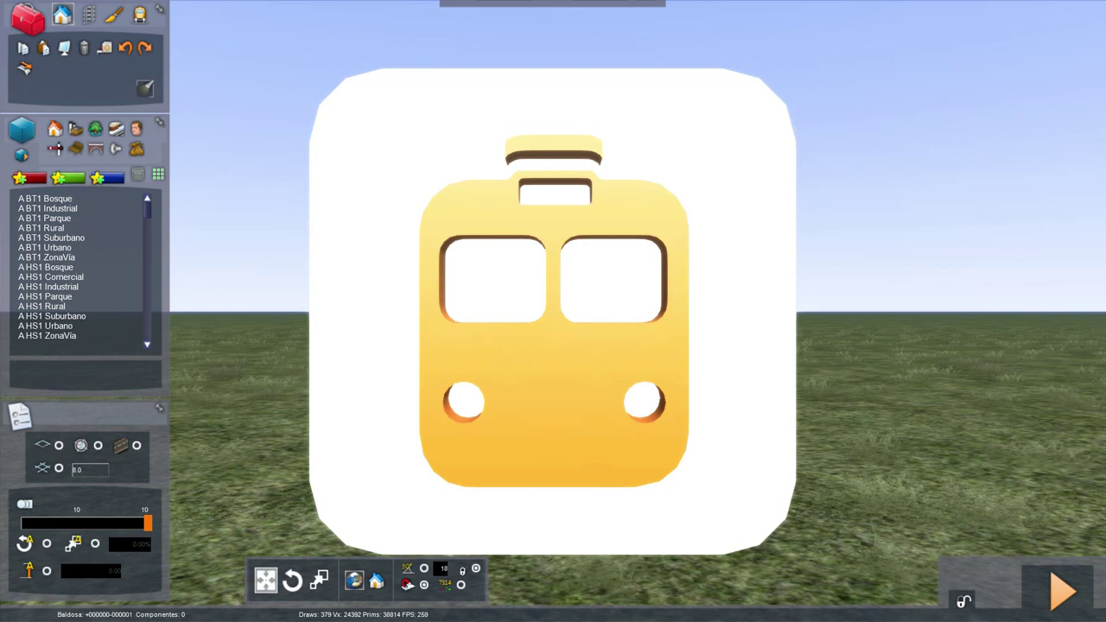
Examine the empty terrain around the starting marker by turning the camera and moving it towards and away from the marker.
mouse_move(553, 3)
right_click_drag(553, 311, 661, 316)
key("Down")
key("Right")
key("Left")
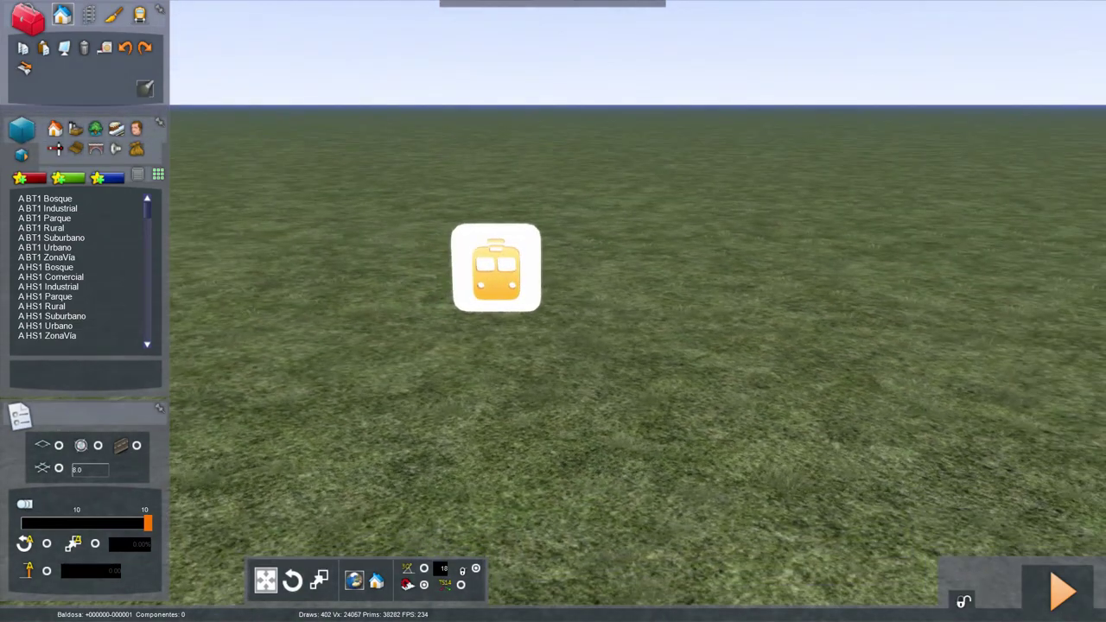
right_click_drag(712, 403, 571, 417)
key("Up")
key("Up")
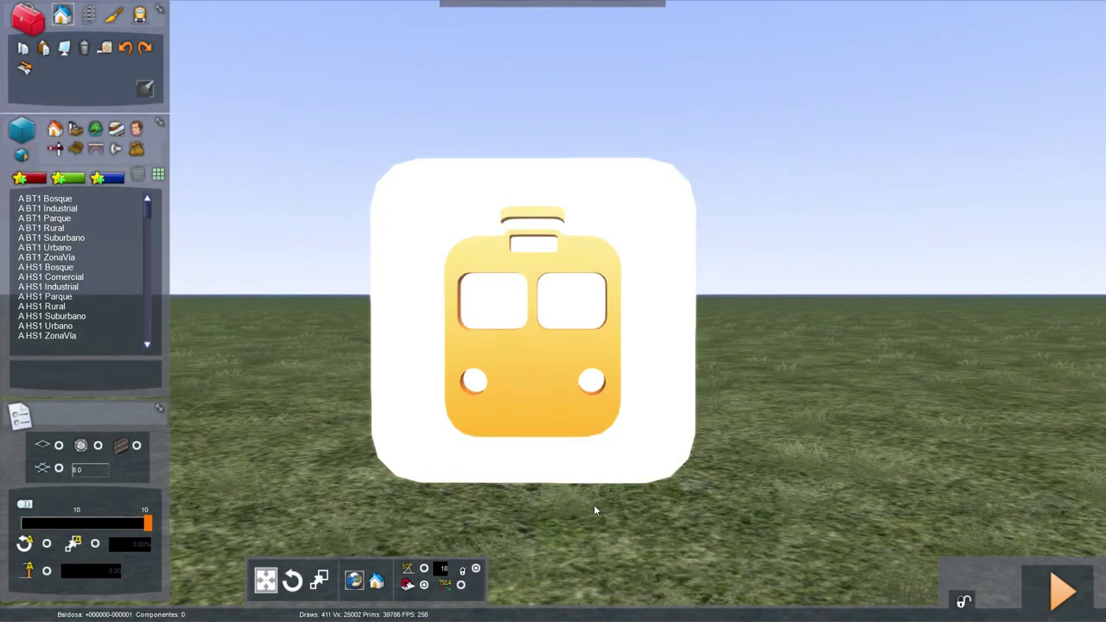
mouse_move(595, 507)
right_mouse_down()
mouse_move(528, 527)
mouse_move(564, 518)
mouse_move(575, 498)
right_mouse_up()
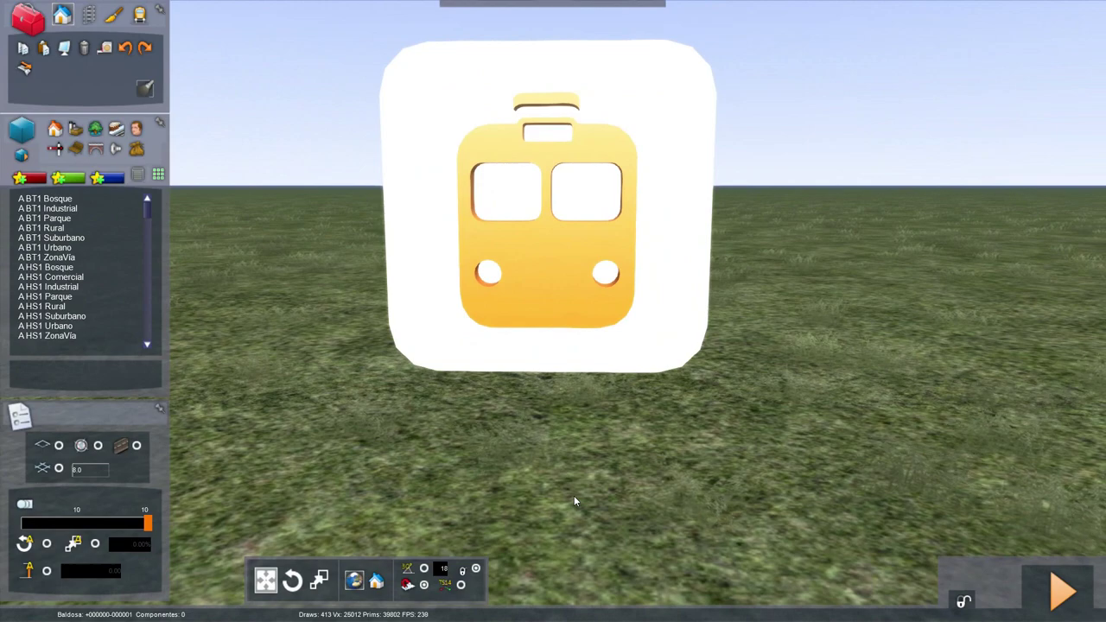
scroll(565, 459, "down", 5)
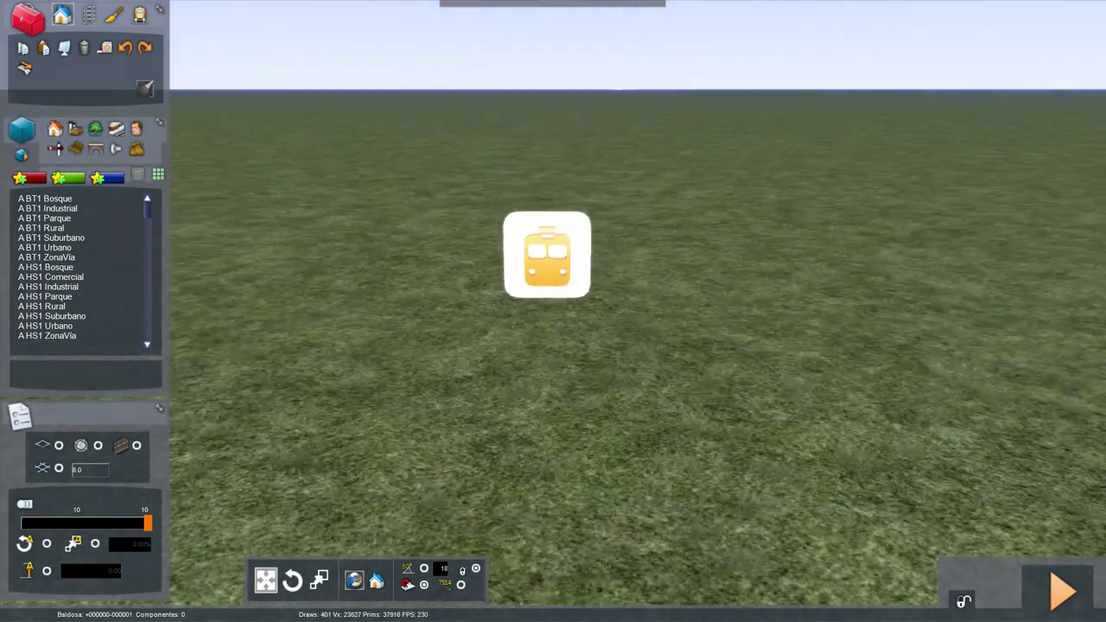
Look around the horizon in other directions, then bring the view back to the starting marker from farther away.
right_click_drag(565, 459, 498, 354)
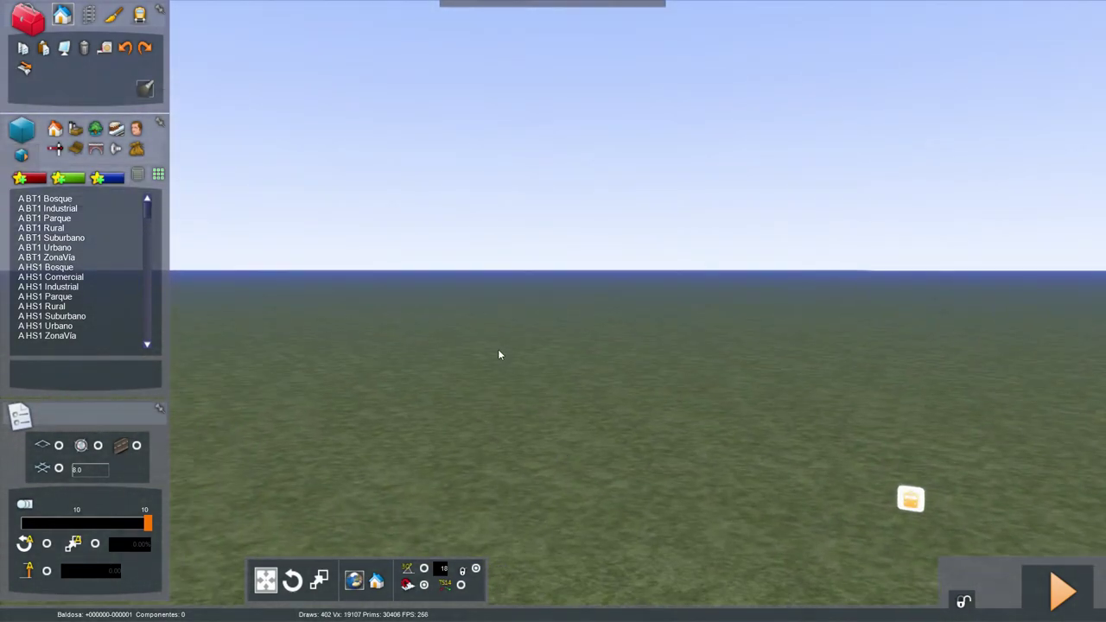
mouse_move(438, 329)
right_mouse_down()
mouse_move(408, 313)
mouse_move(657, 291)
mouse_move(795, 299)
right_mouse_up()
mouse_move(411, 310)
right_mouse_down()
mouse_move(597, 334)
mouse_move(683, 311)
mouse_move(769, 336)
mouse_move(438, 313)
mouse_move(444, 331)
right_mouse_up()
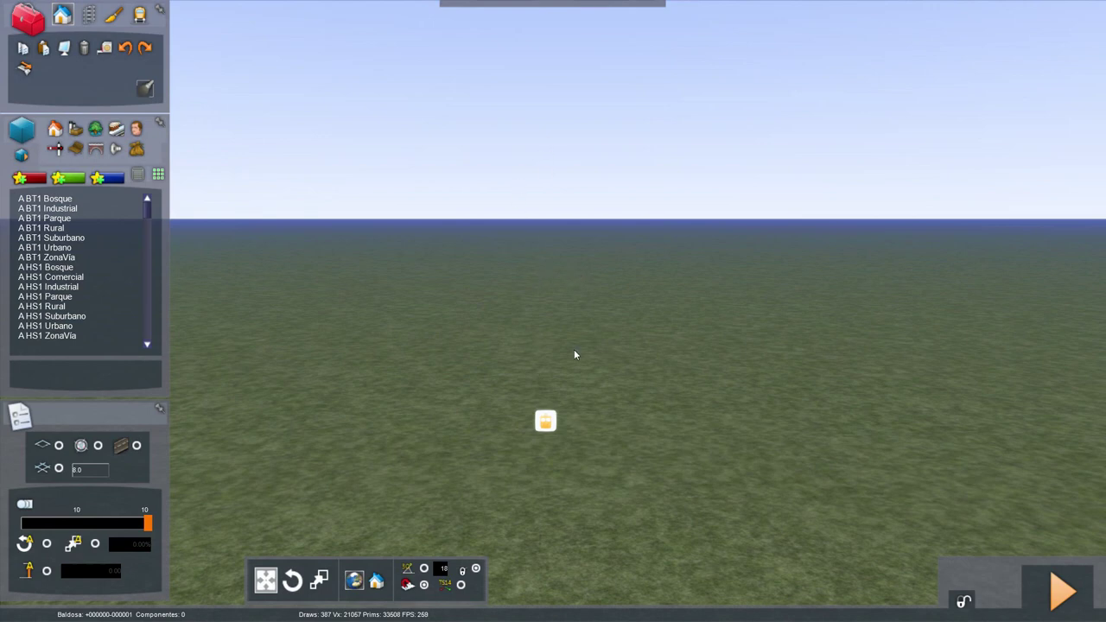
key("Up")
mouse_move(574, 349)
right_mouse_down()
mouse_move(566, 338)
mouse_move(564, 349)
right_mouse_up()
key("Up")
key("Down")
key("Up")
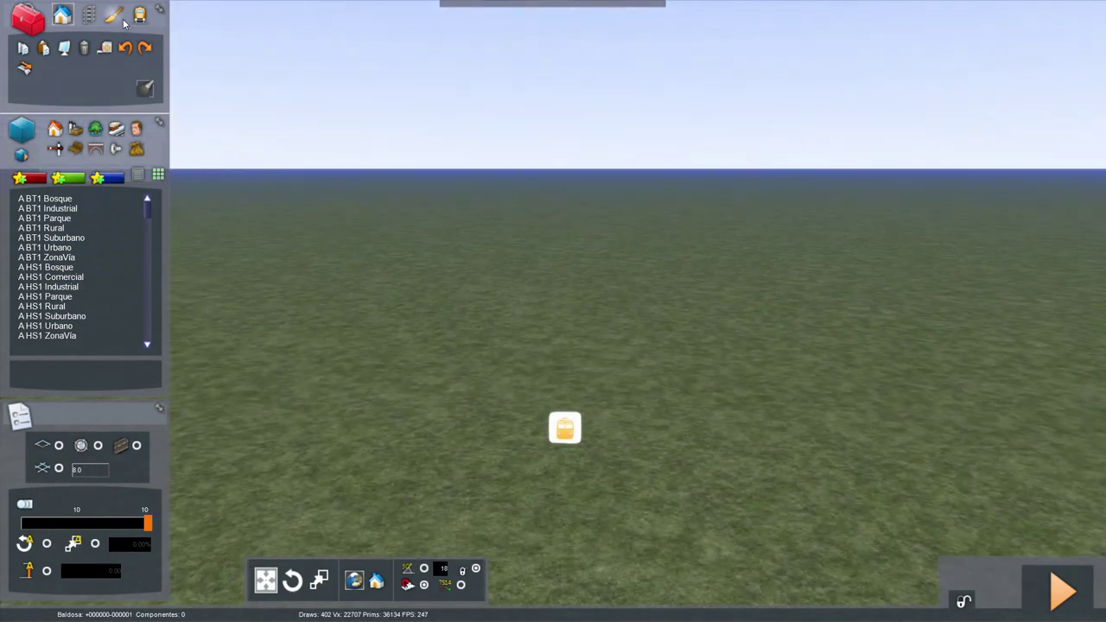
Examine the terrain painting tools and return to the object placement tools.
left_click(114, 14)
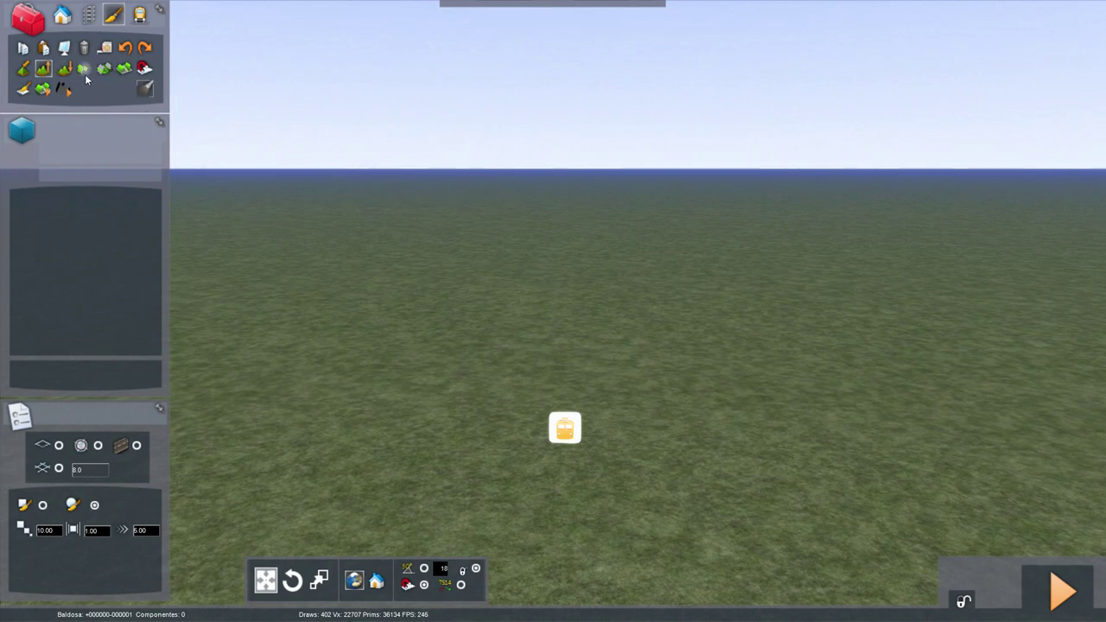
left_click(62, 15)
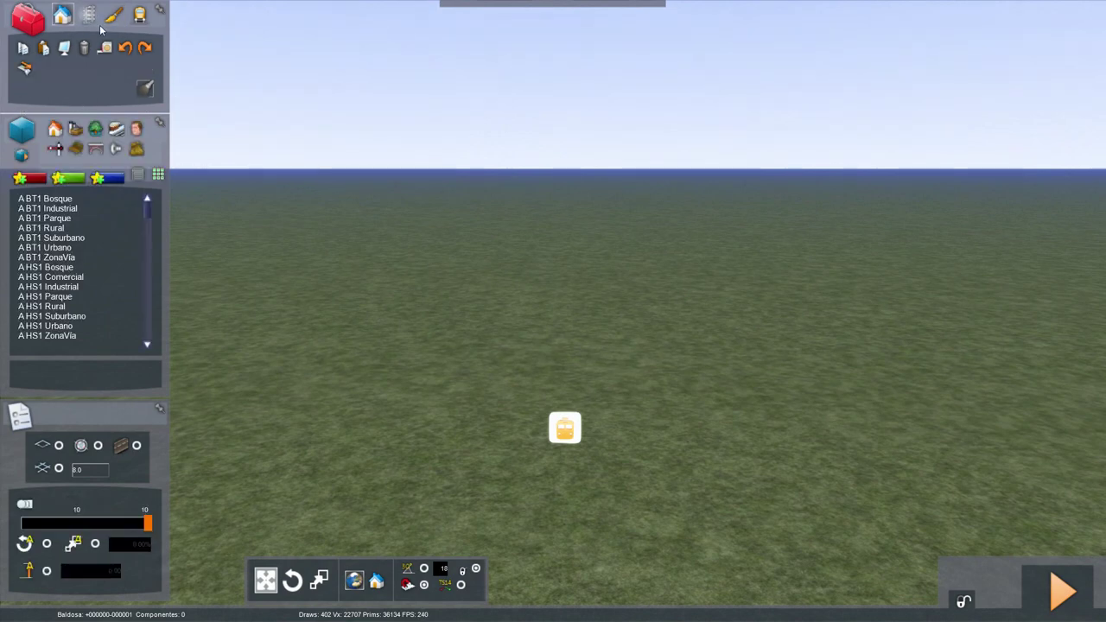
right_click_drag(592, 220, 593, 232)
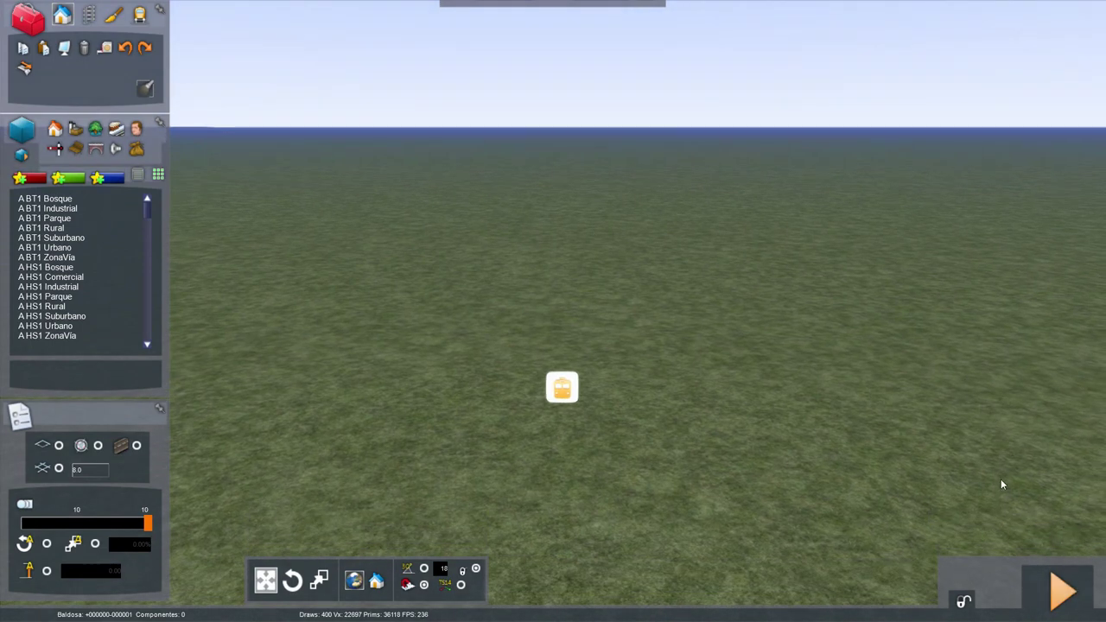
Unpin the editor's toolbox, object browser and properties flyouts so they collapse off the scene, and reveal the toolbox again.
left_click(161, 122)
left_click(160, 409)
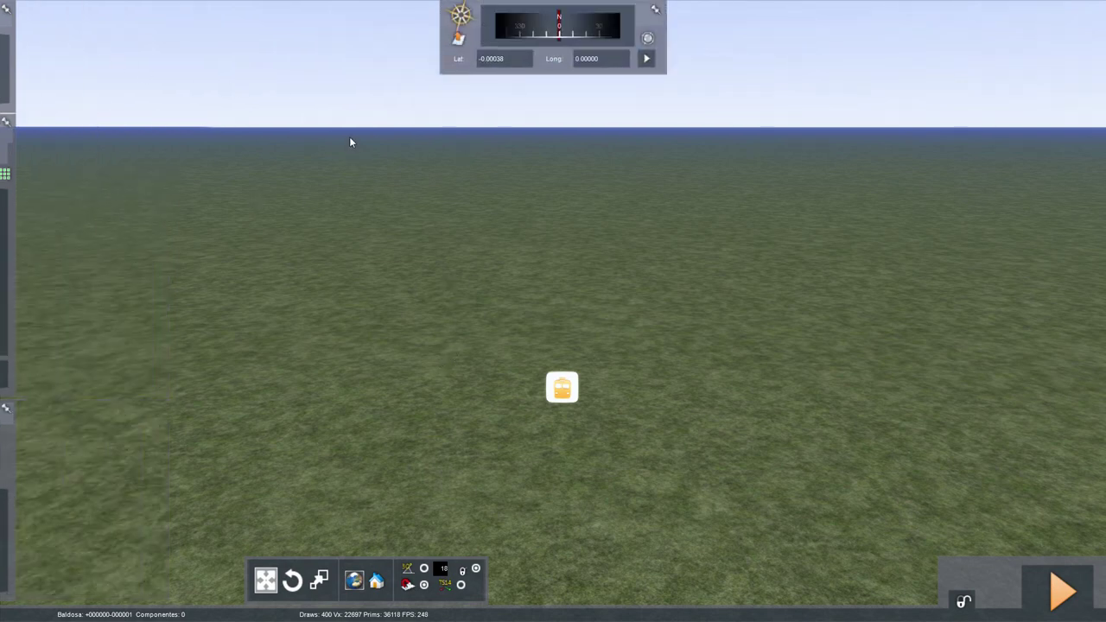
mouse_move(3, 31)
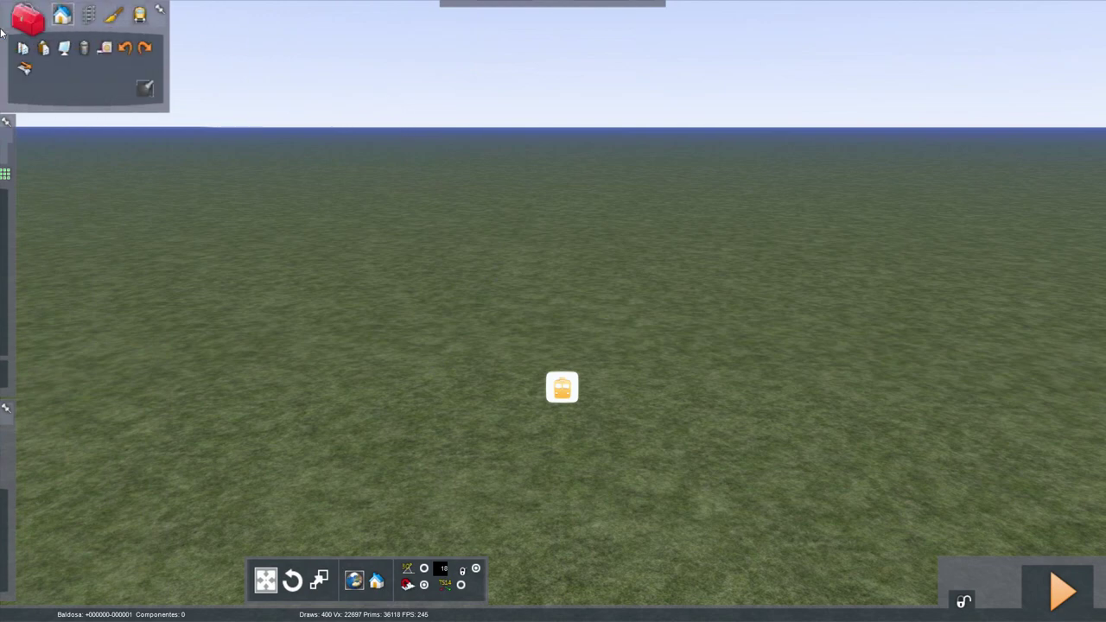